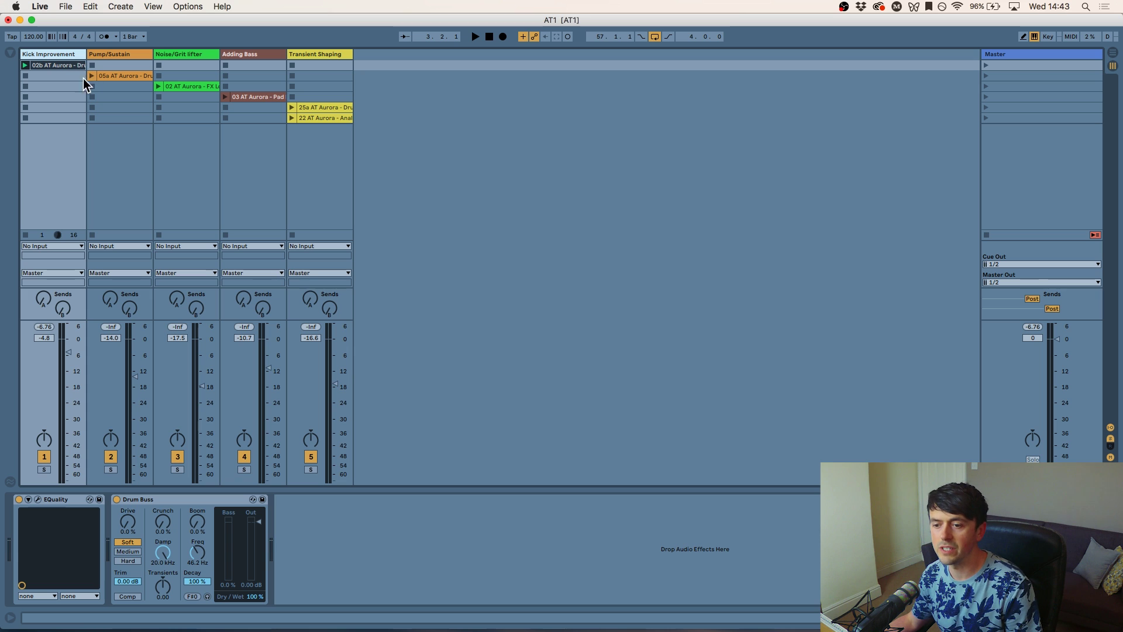
- Audition the kick loop with EQuality bypassed, switch the EQ back on and inspect its low-frequency cut curve
{"action": "left_click", "coordinate": [19, 499]}
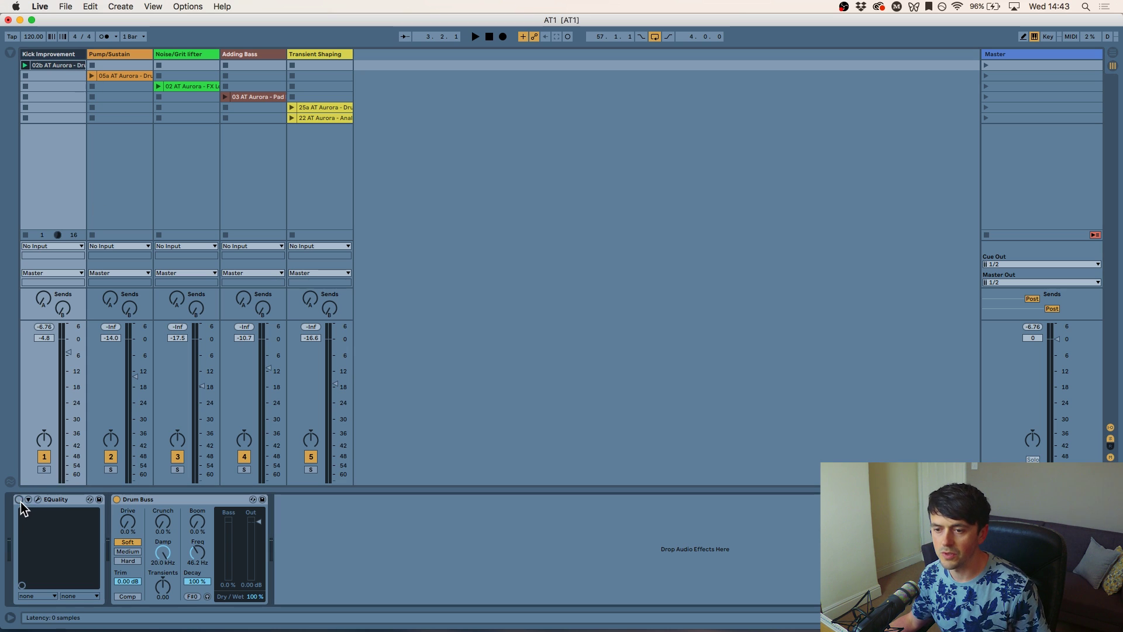
{"action": "key", "text": "space"}
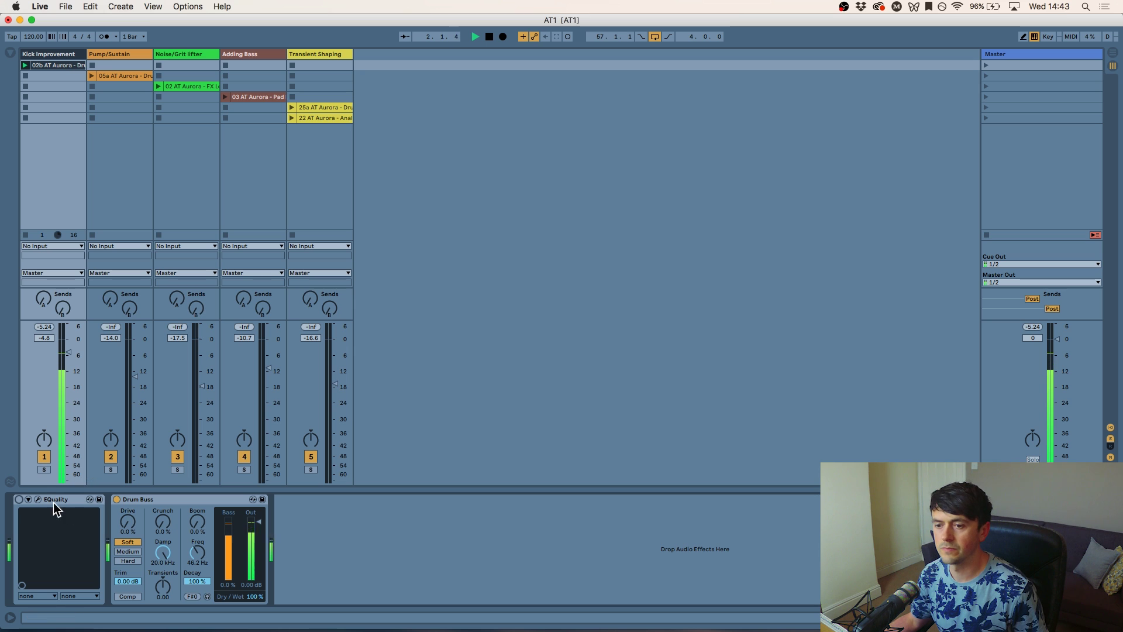
{"action": "left_click", "coordinate": [19, 499]}
{"action": "left_click", "coordinate": [37, 499]}
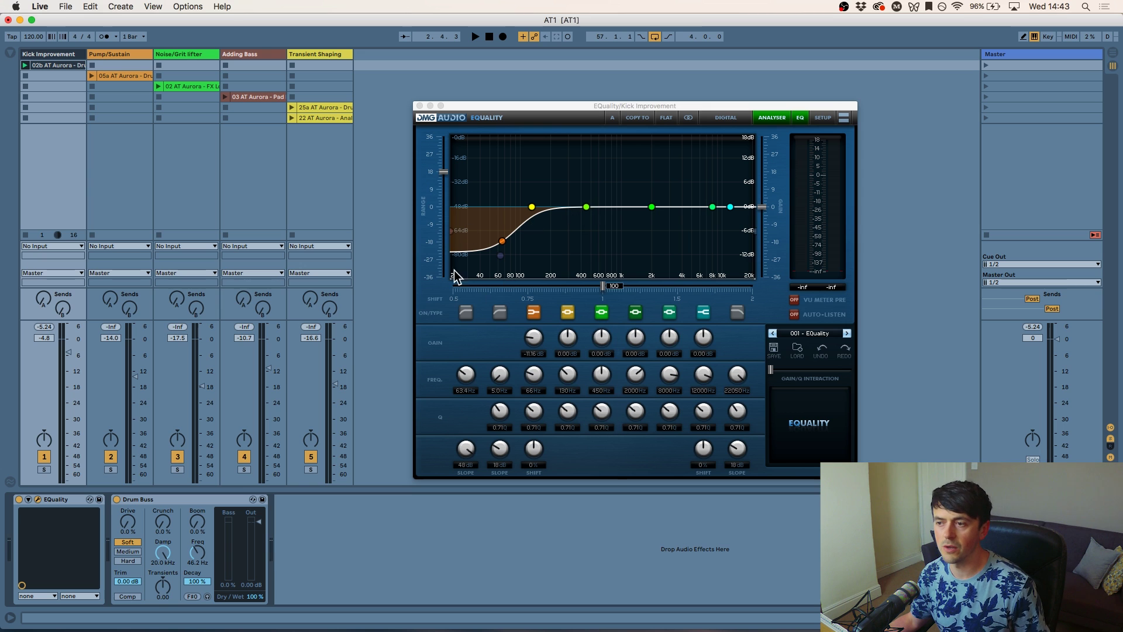
{"action": "mouse_move", "coordinate": [447, 242]}
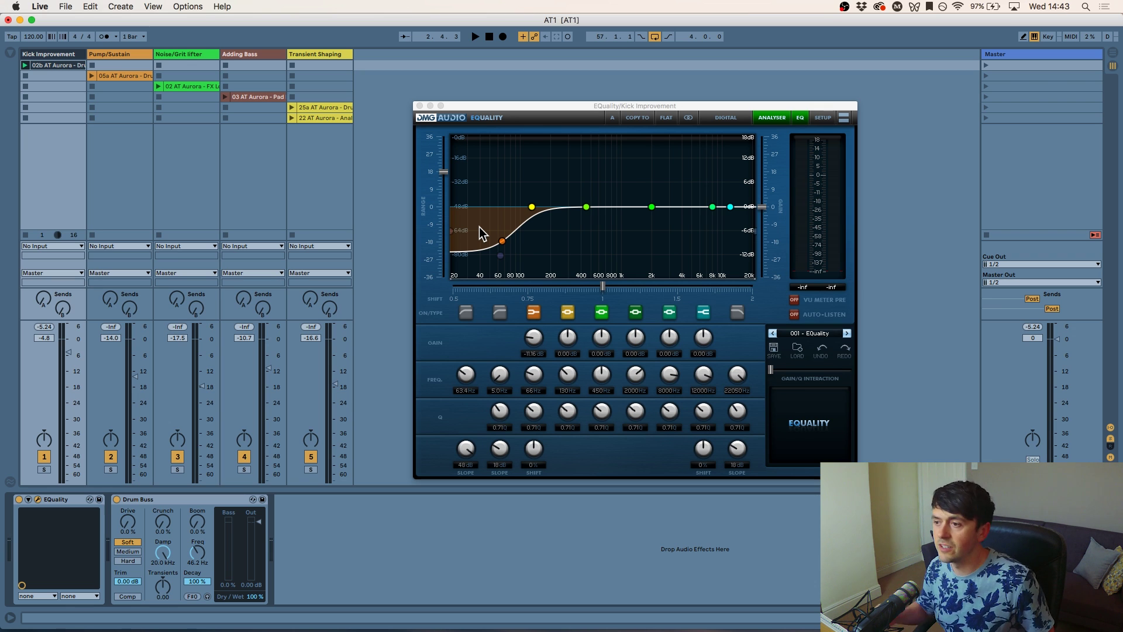
{"action": "left_click", "coordinate": [419, 106]}
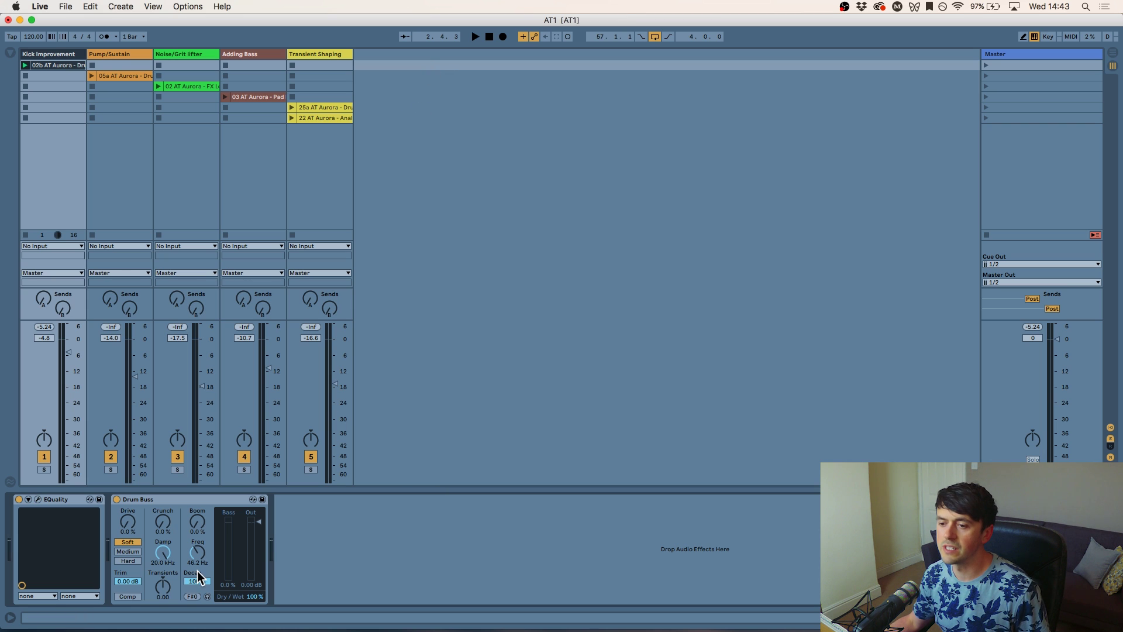
- Reopen the EQuality window on Kick Improvement, play the thinned kick with the EQ active, and close the window
{"action": "left_click", "coordinate": [132, 502]}
{"action": "left_click", "coordinate": [53, 502]}
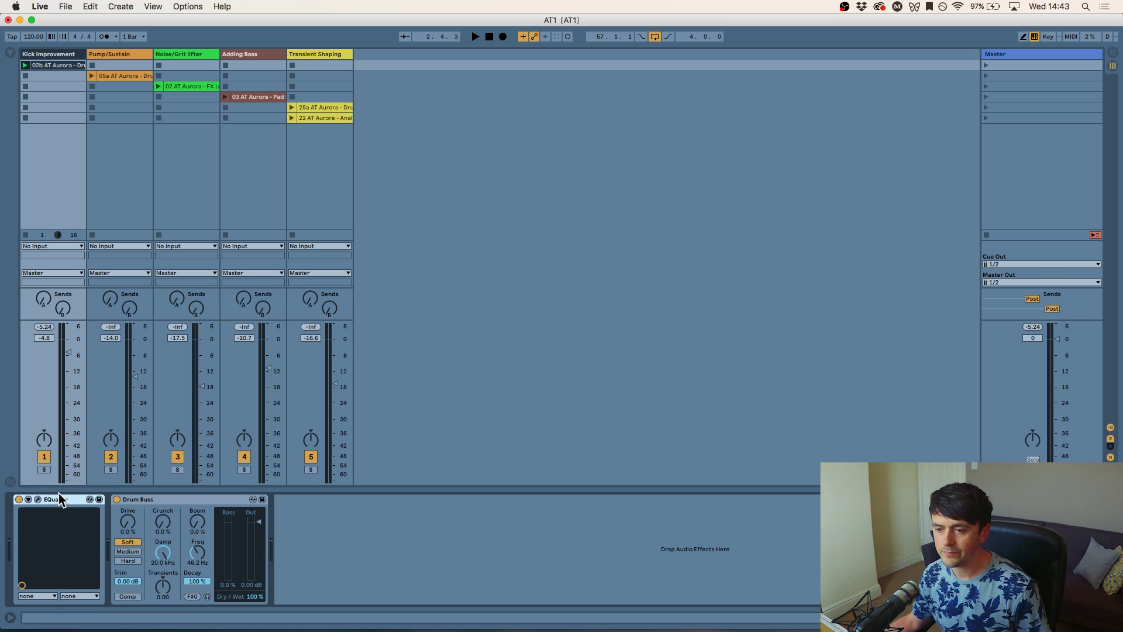
{"action": "left_click", "coordinate": [38, 501]}
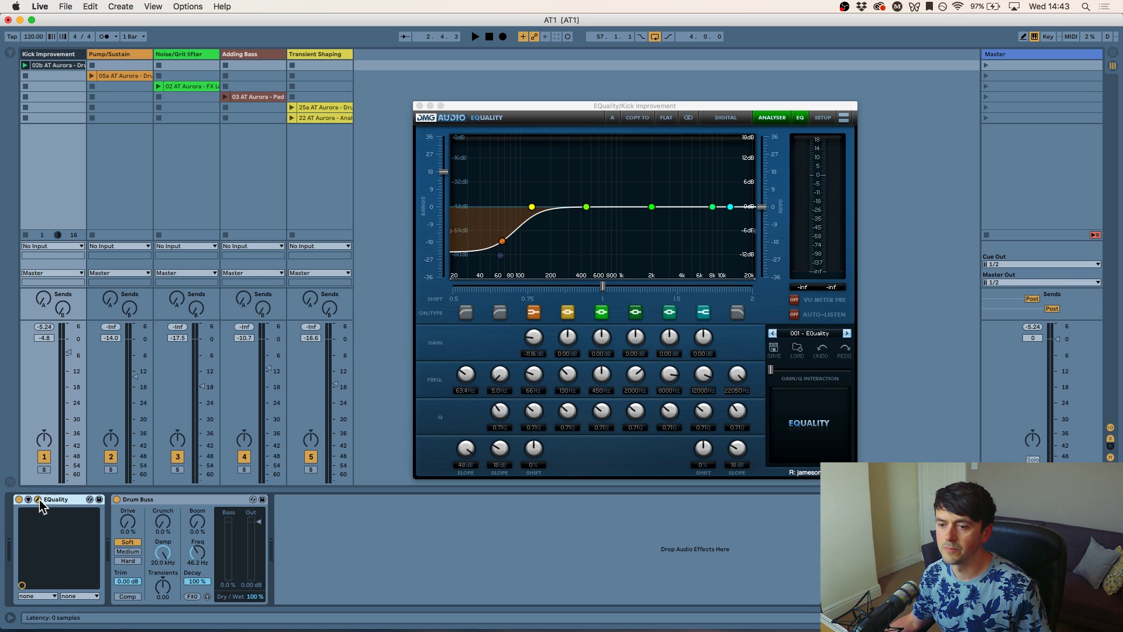
{"action": "key", "text": "space"}
{"action": "left_click", "coordinate": [38, 501]}
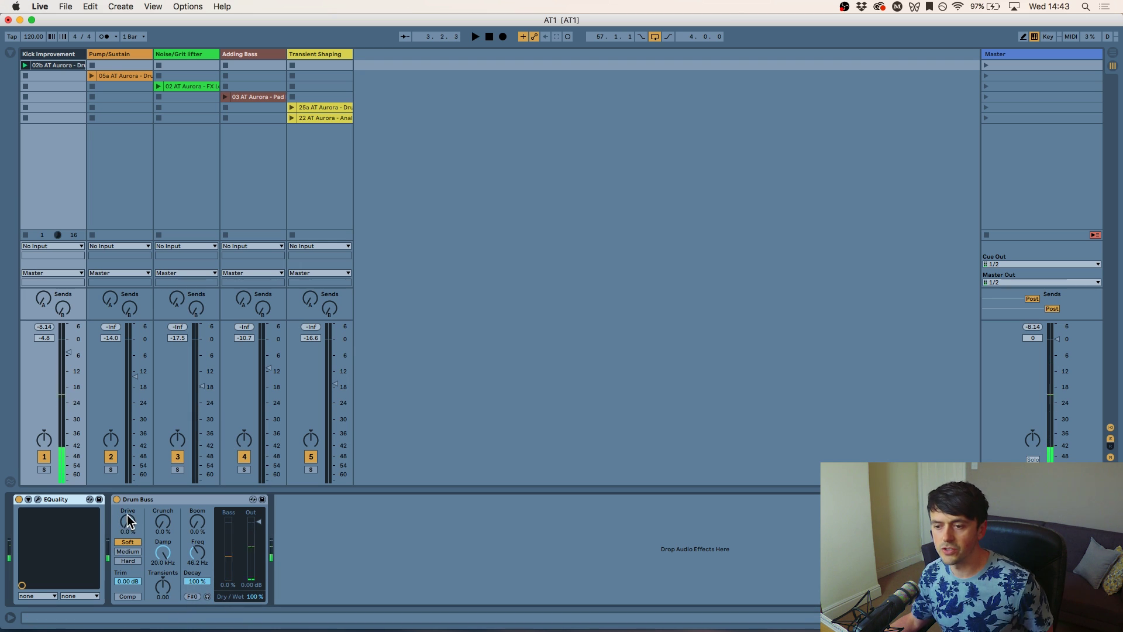
- Try the Drum Buss Drive, Boom, Freq and Decay controls, ending with Freq at 46.2 Hz and Decay at 100%
{"action": "mouse_move", "coordinate": [129, 520]}
{"action": "left_mouse_down"}
{"action": "mouse_move", "coordinate": [129, 471]}
{"action": "mouse_move", "coordinate": [128, 533]}
{"action": "left_mouse_up"}
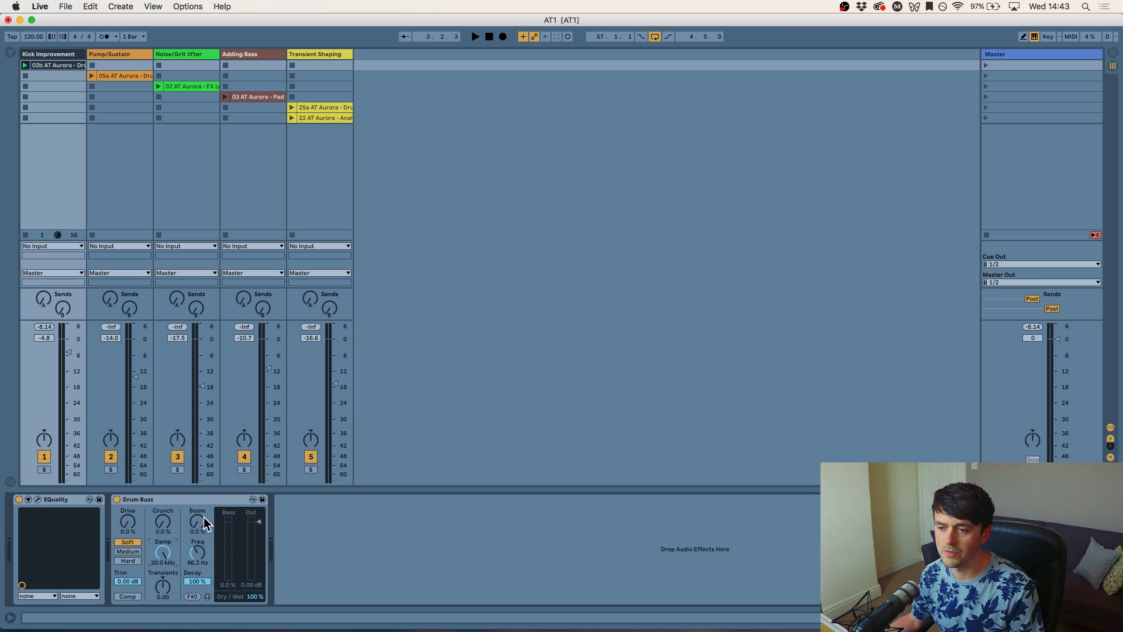
{"action": "mouse_move", "coordinate": [196, 529]}
{"action": "left_mouse_down"}
{"action": "mouse_move", "coordinate": [196, 486]}
{"action": "mouse_move", "coordinate": [197, 539]}
{"action": "mouse_move", "coordinate": [196, 513]}
{"action": "mouse_move", "coordinate": [196, 524]}
{"action": "left_mouse_up"}
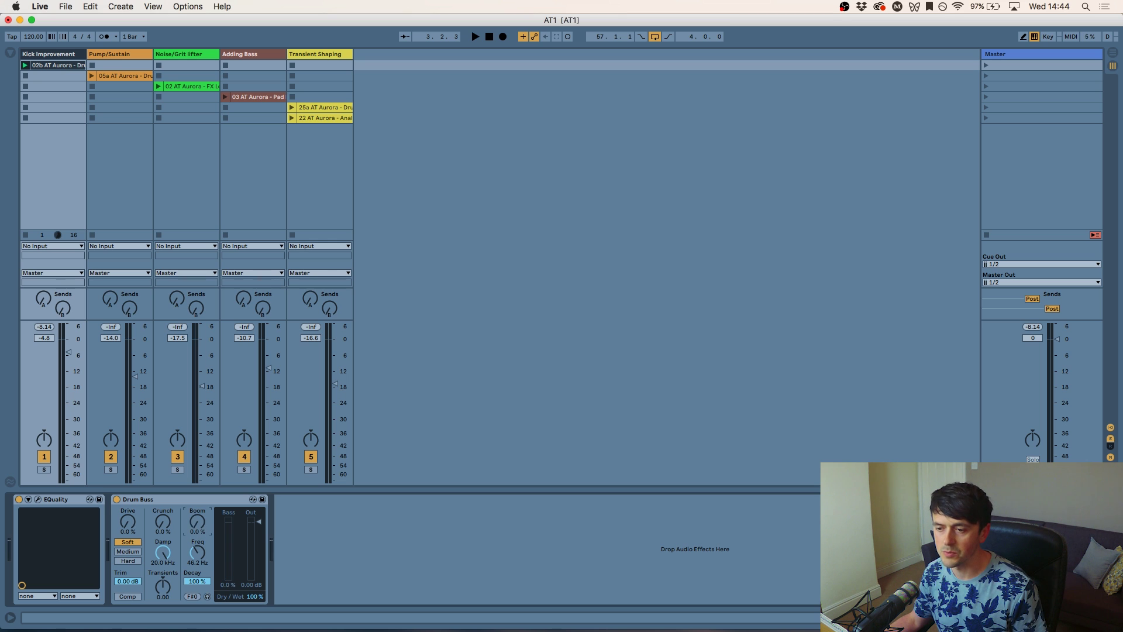
{"action": "left_click", "coordinate": [197, 552]}
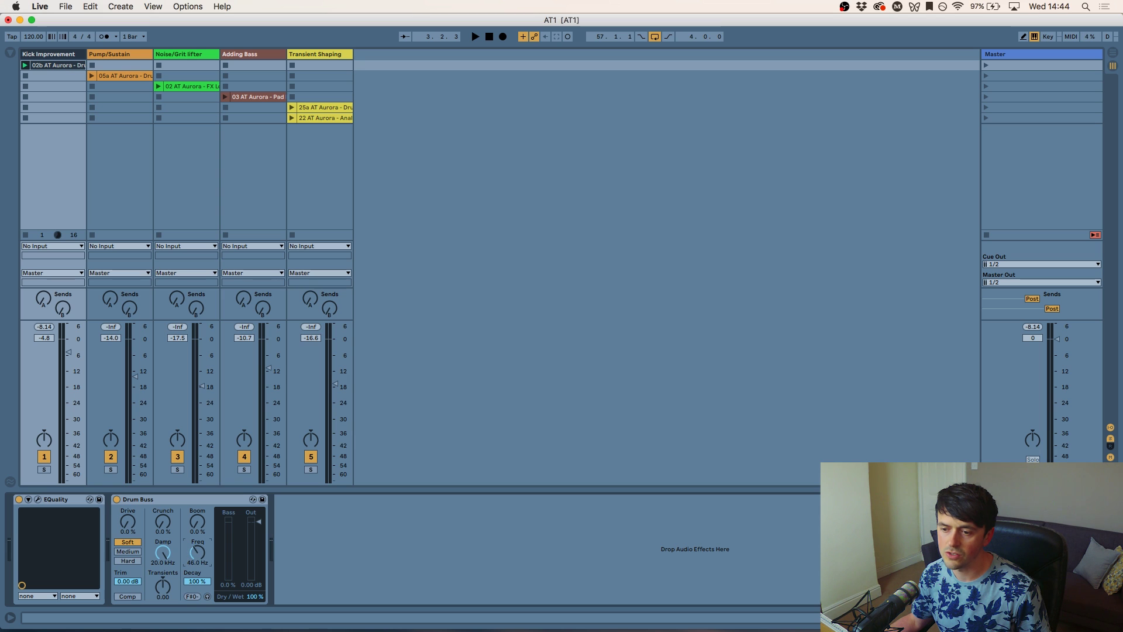
{"action": "left_click", "coordinate": [194, 596]}
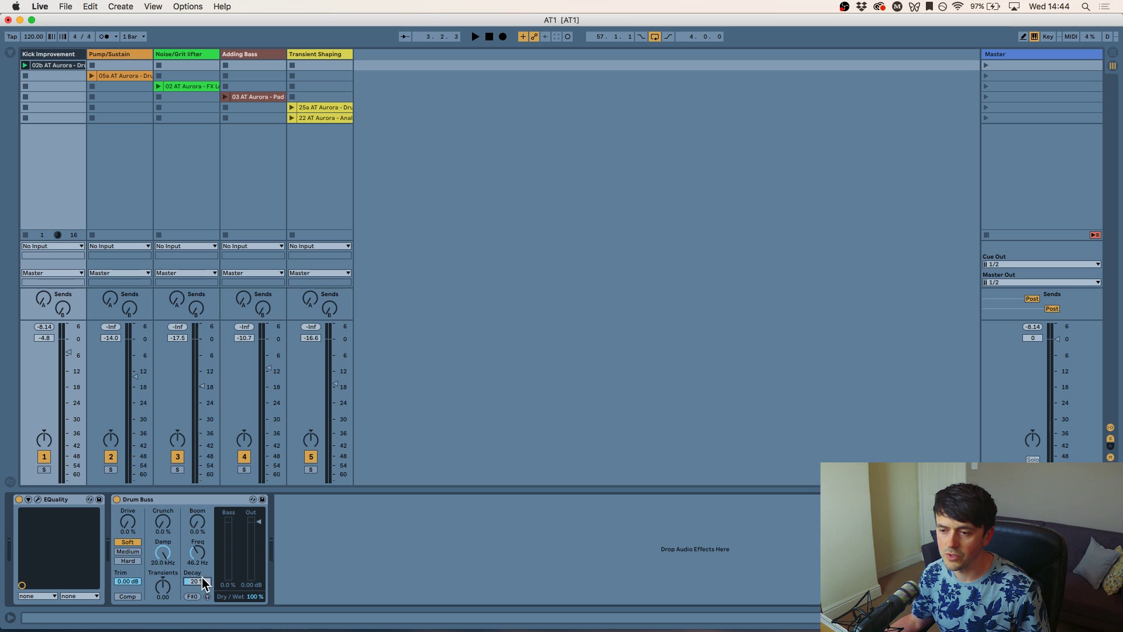
{"action": "left_click_drag", "start_coordinate": [205, 585], "coordinate": [204, 550]}
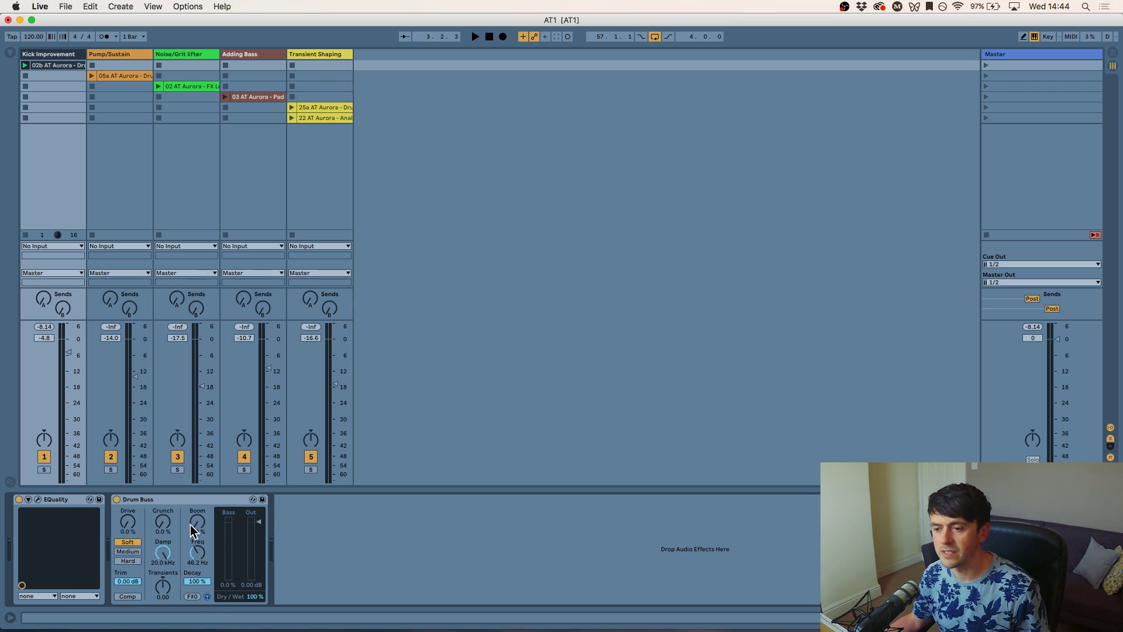
- Play the kick with Drum Buss Boom raised to 67% and lowered to 40%, and reset Boom to 0%
{"action": "key", "text": "space"}
{"action": "left_click_drag", "start_coordinate": [198, 527], "coordinate": [198, 468]}
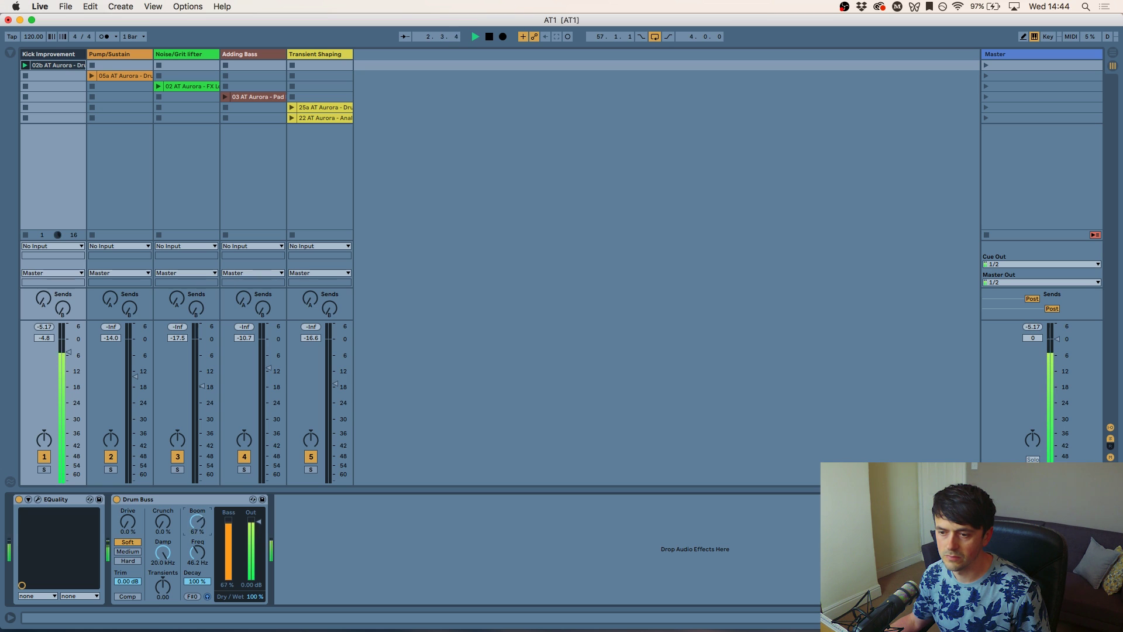
{"action": "left_click_drag", "start_coordinate": [197, 521], "coordinate": [198, 527]}
{"action": "key", "text": "space"}
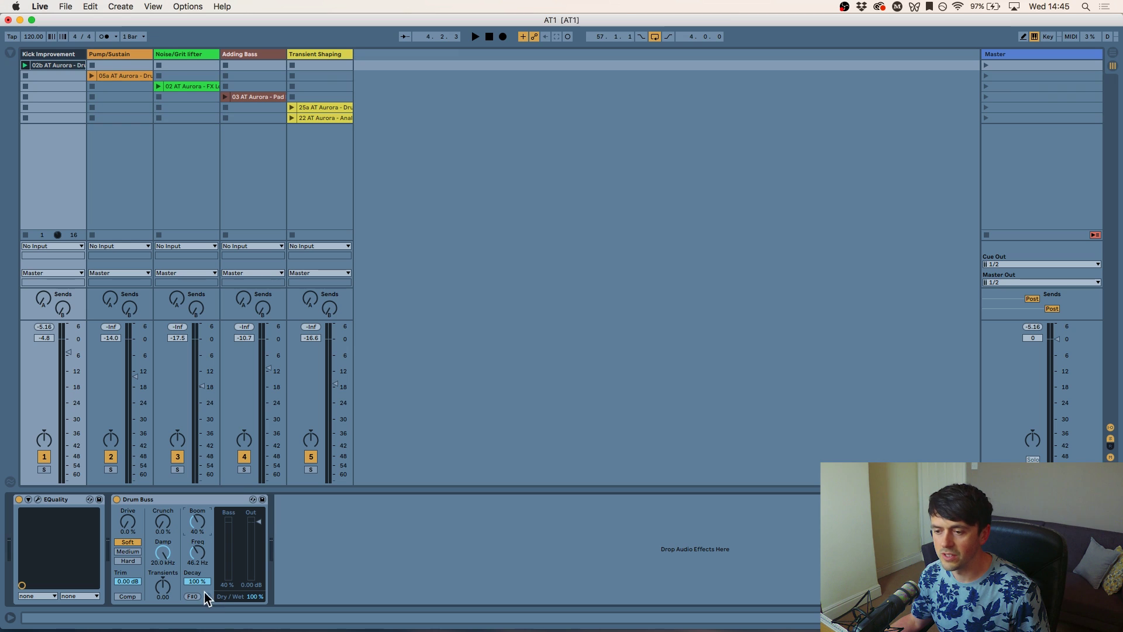
{"action": "left_click_drag", "start_coordinate": [197, 521], "coordinate": [197, 544]}
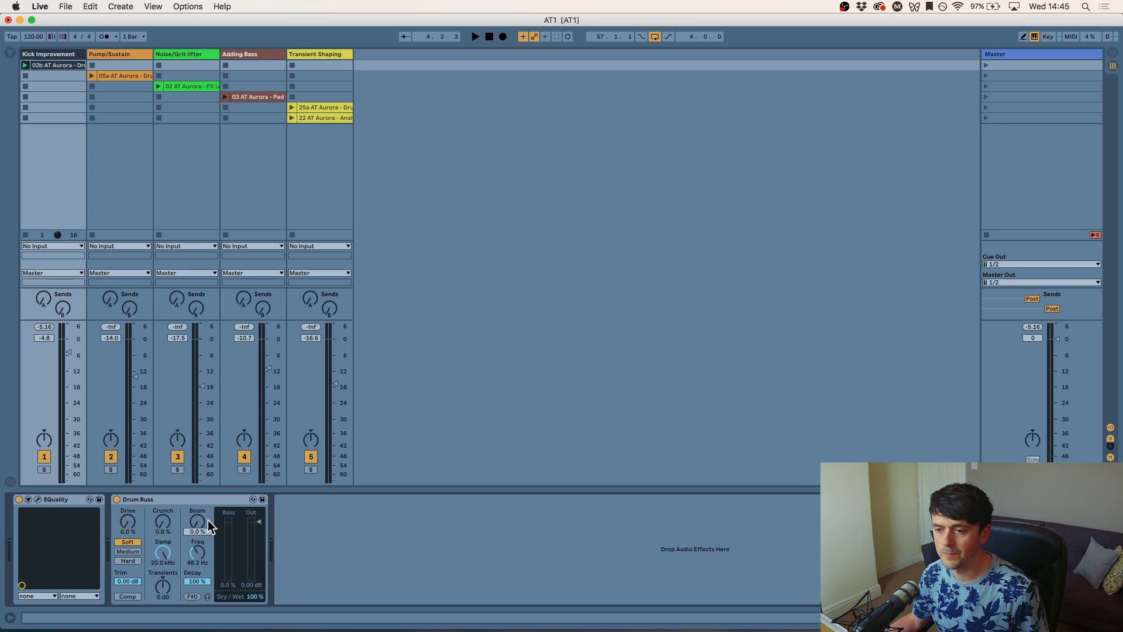
- During playback, set the kick's Drum Buss Boom to 41% and Decay to 59%
{"action": "key", "text": "space"}
{"action": "left_click_drag", "start_coordinate": [208, 521], "coordinate": [208, 497]}
{"action": "left_click_drag", "start_coordinate": [201, 580], "coordinate": [200, 605]}
{"action": "left_click_drag", "start_coordinate": [202, 522], "coordinate": [203, 522]}
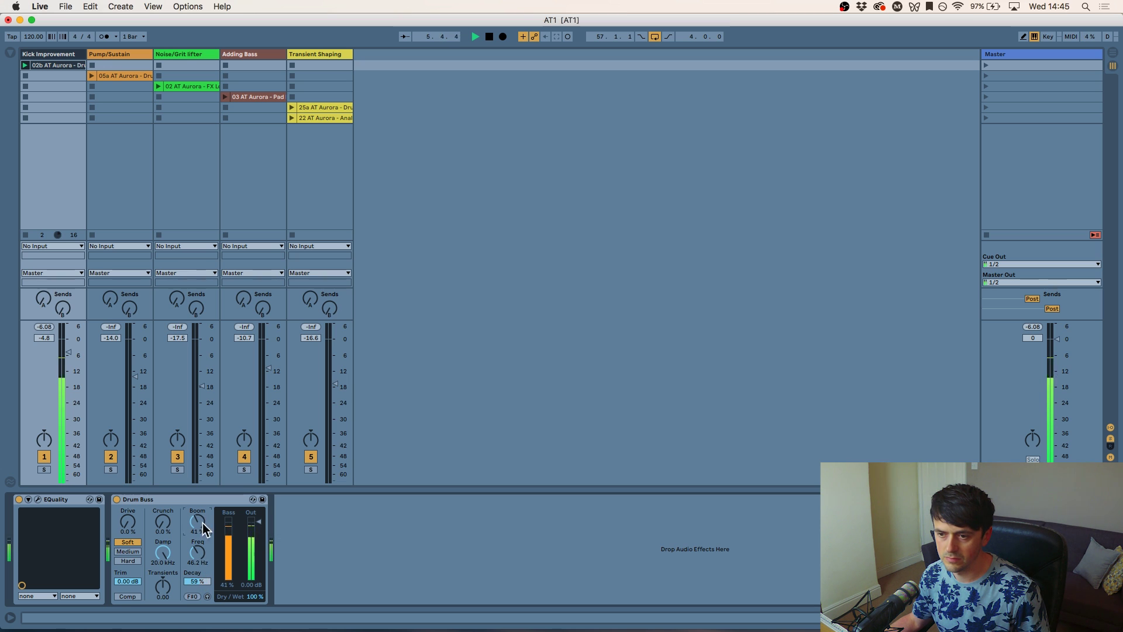
{"action": "key", "text": "space"}
- With the kick playing, set Drum Buss Drive to 40% and choose the Medium distortion type
{"action": "left_click", "coordinate": [146, 499]}
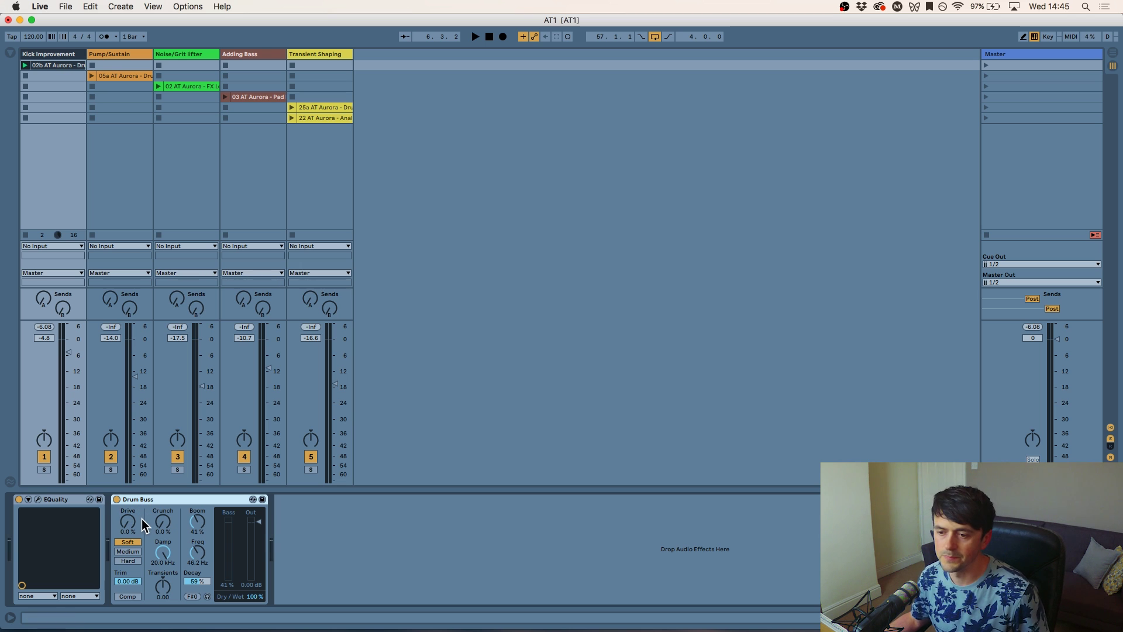
{"action": "key", "text": "space"}
{"action": "left_click_drag", "start_coordinate": [129, 522], "coordinate": [127, 523]}
{"action": "left_click", "coordinate": [132, 560]}
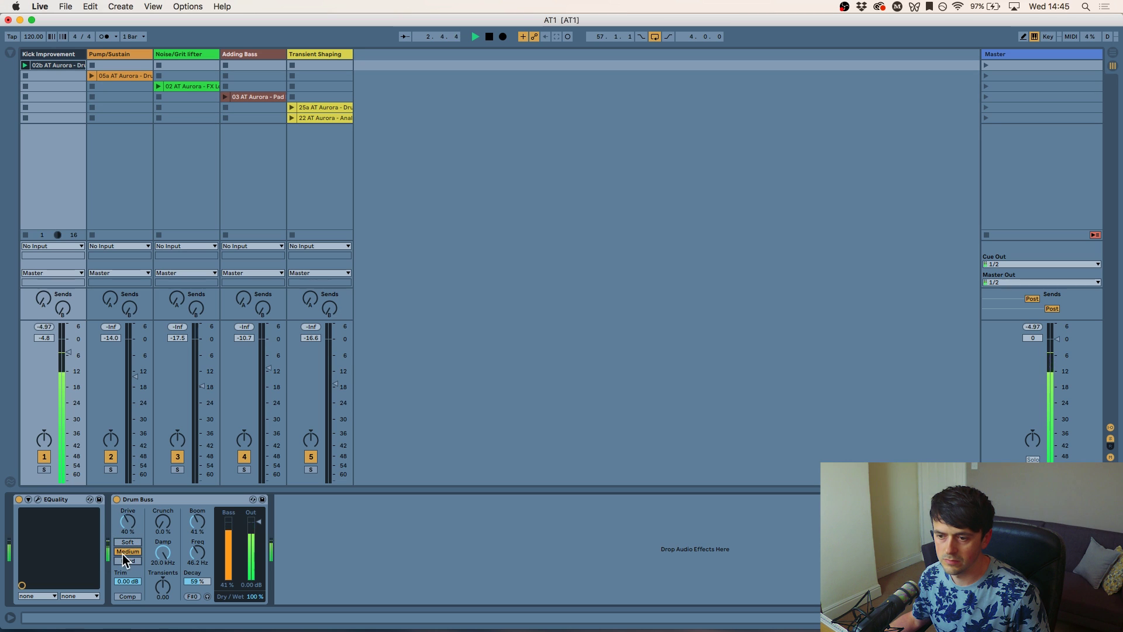
{"action": "left_click", "coordinate": [128, 551]}
- Set Drum Buss output to -3.29 dB, Crunch 19%, Damp 14.5 kHz, Transients 0.00 and Trim -9.06 dB, and enable Comp
{"action": "left_click_drag", "start_coordinate": [258, 521], "coordinate": [258, 526]}
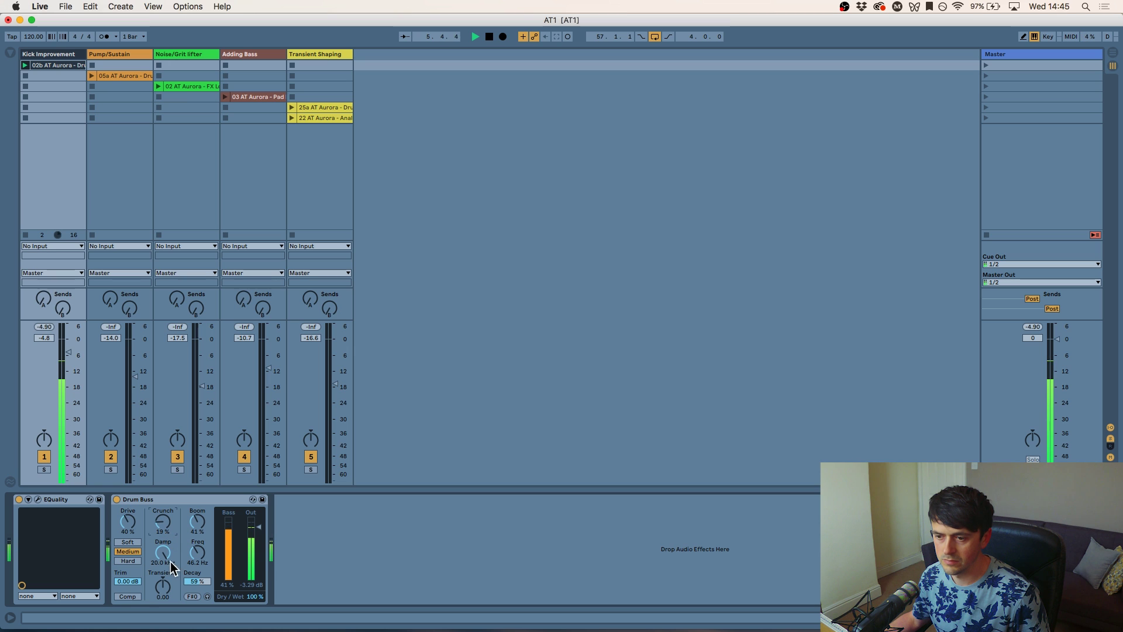
{"action": "left_click_drag", "start_coordinate": [165, 602], "coordinate": [164, 585]}
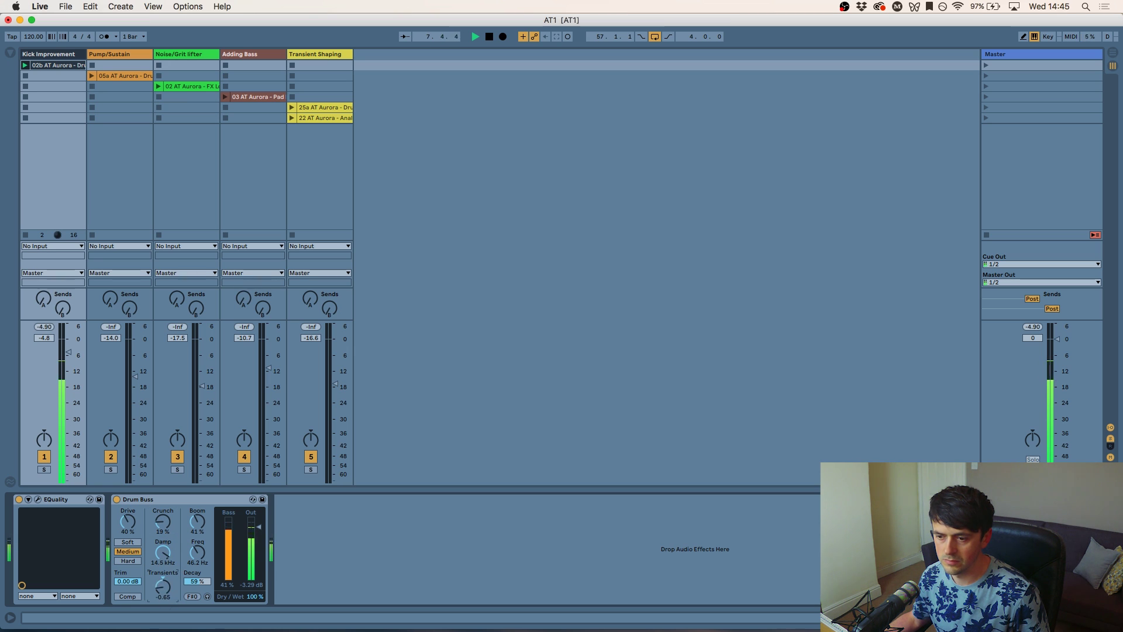
{"action": "double_click", "coordinate": [163, 582]}
{"action": "left_click", "coordinate": [124, 596]}
{"action": "left_click_drag", "start_coordinate": [136, 581], "coordinate": [136, 589]}
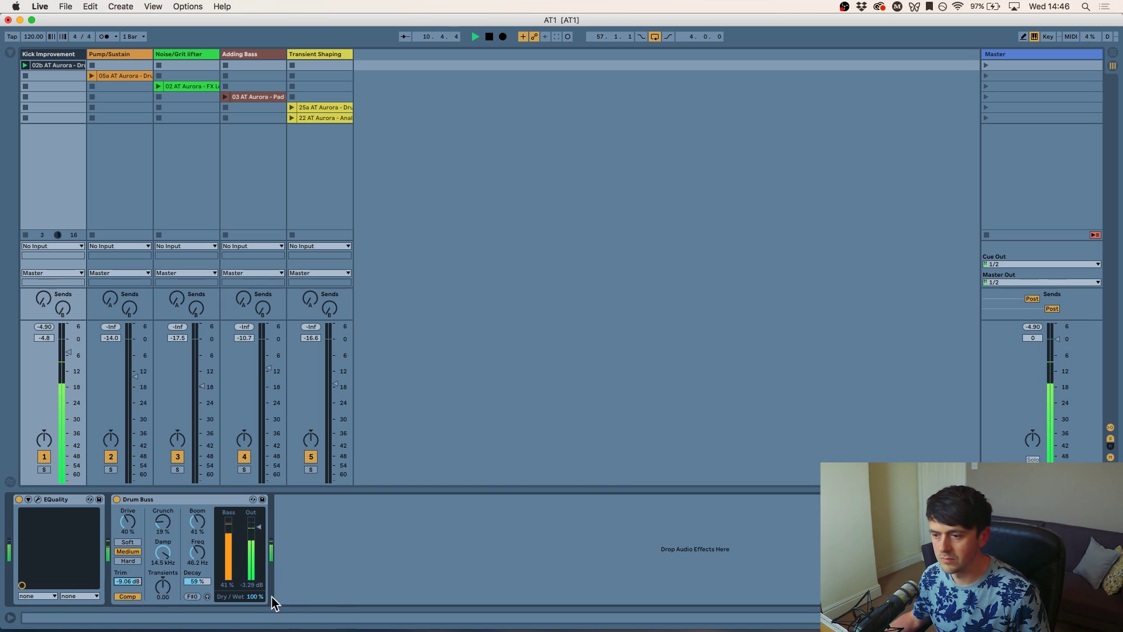
- Balance the processed kick by setting Drum Buss Dry/Wet to 72% and its output to -5.15 dB
{"action": "left_click_drag", "start_coordinate": [258, 597], "coordinate": [257, 620]}
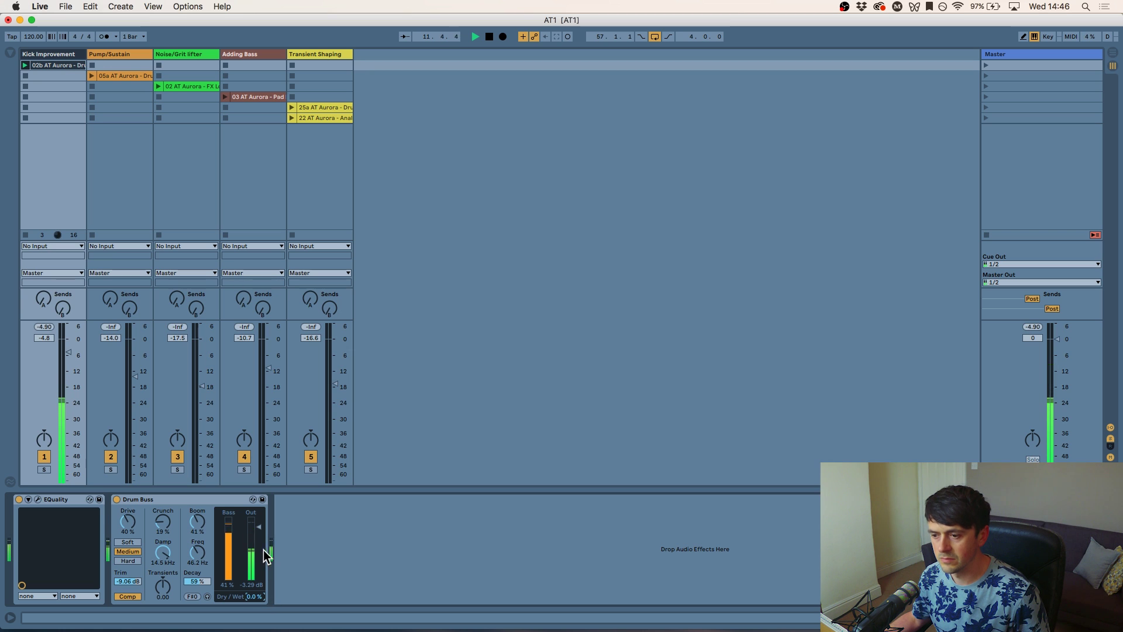
{"action": "left_click_drag", "start_coordinate": [257, 598], "coordinate": [257, 586]}
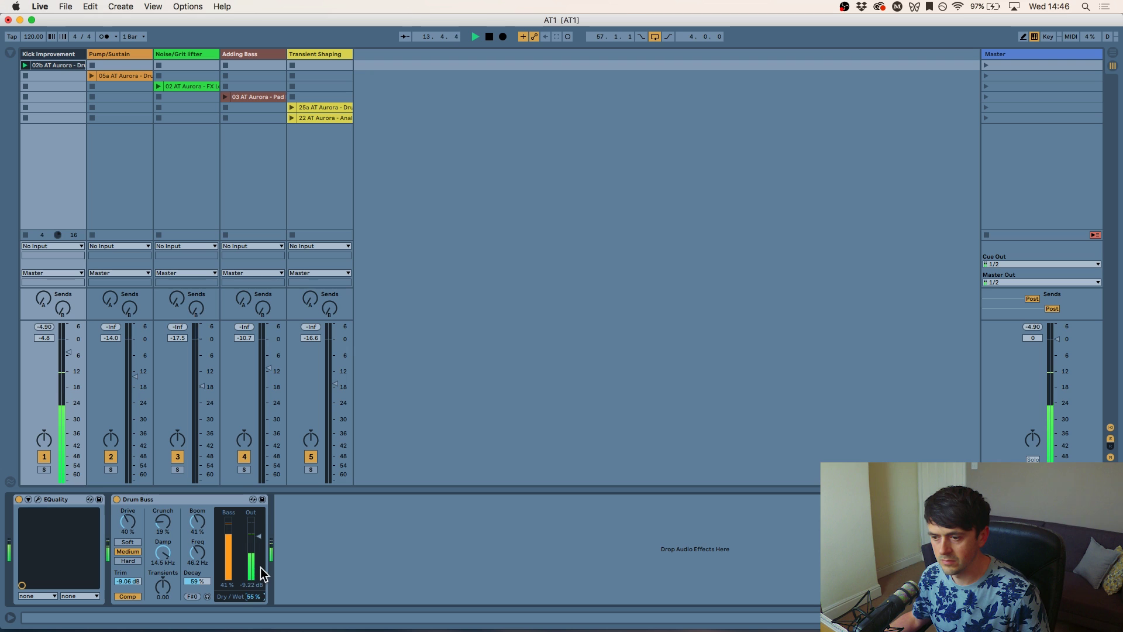
{"action": "left_click_drag", "start_coordinate": [259, 531], "coordinate": [258, 530]}
{"action": "left_click_drag", "start_coordinate": [256, 599], "coordinate": [256, 588]}
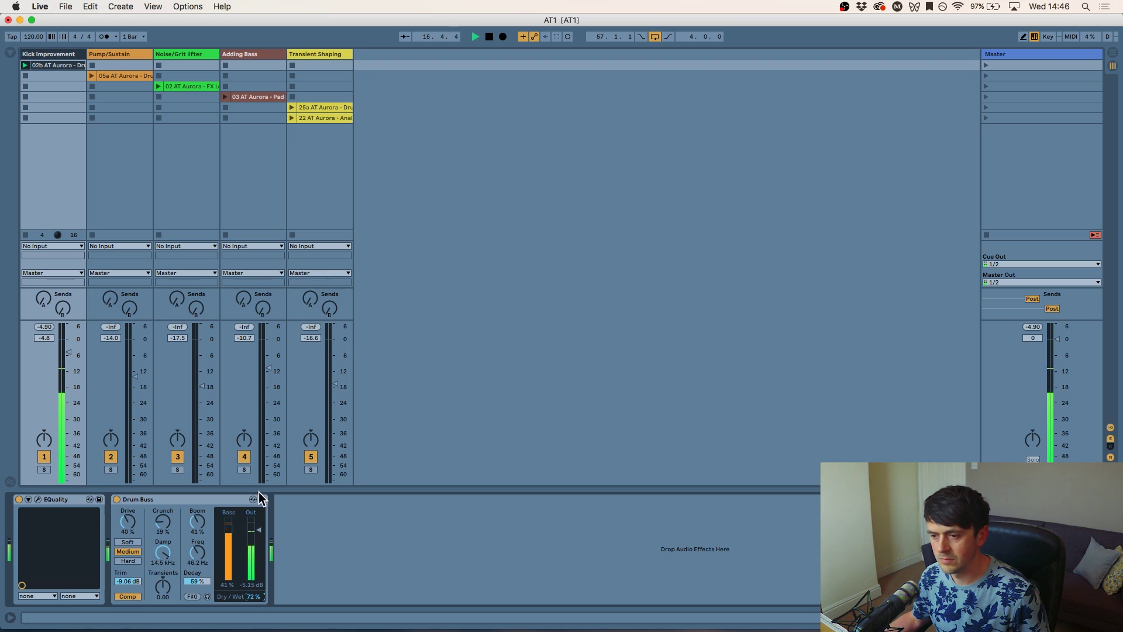
- Compare the kick with and without Drum Buss, leave the device off, and stop the Kick Improvement clip
{"action": "left_click", "coordinate": [116, 500]}
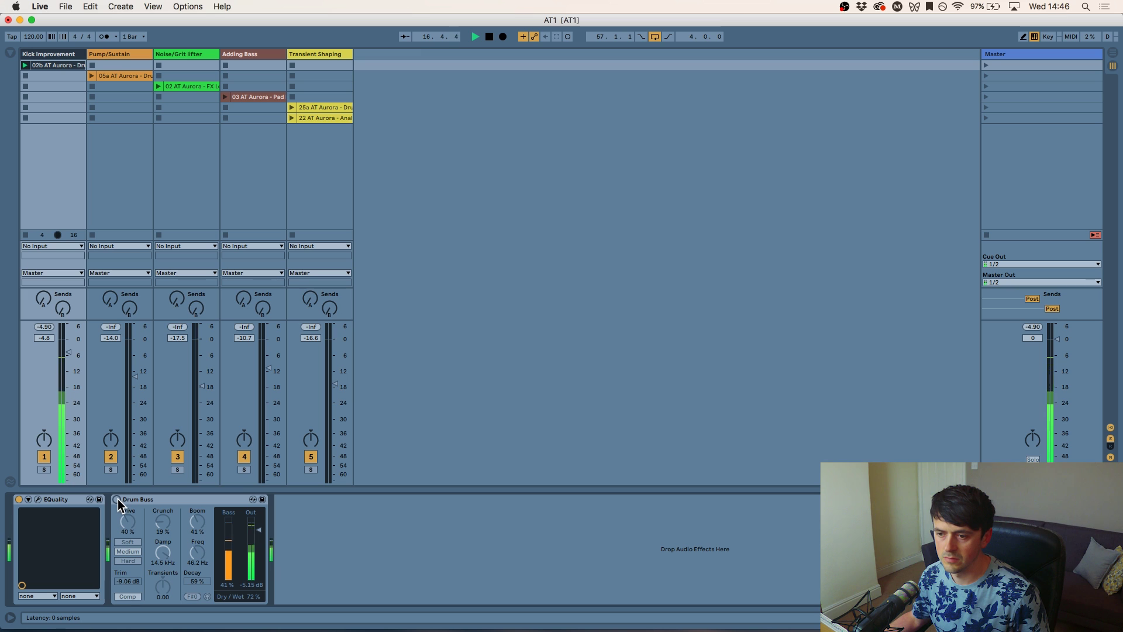
{"action": "left_click", "coordinate": [117, 500]}
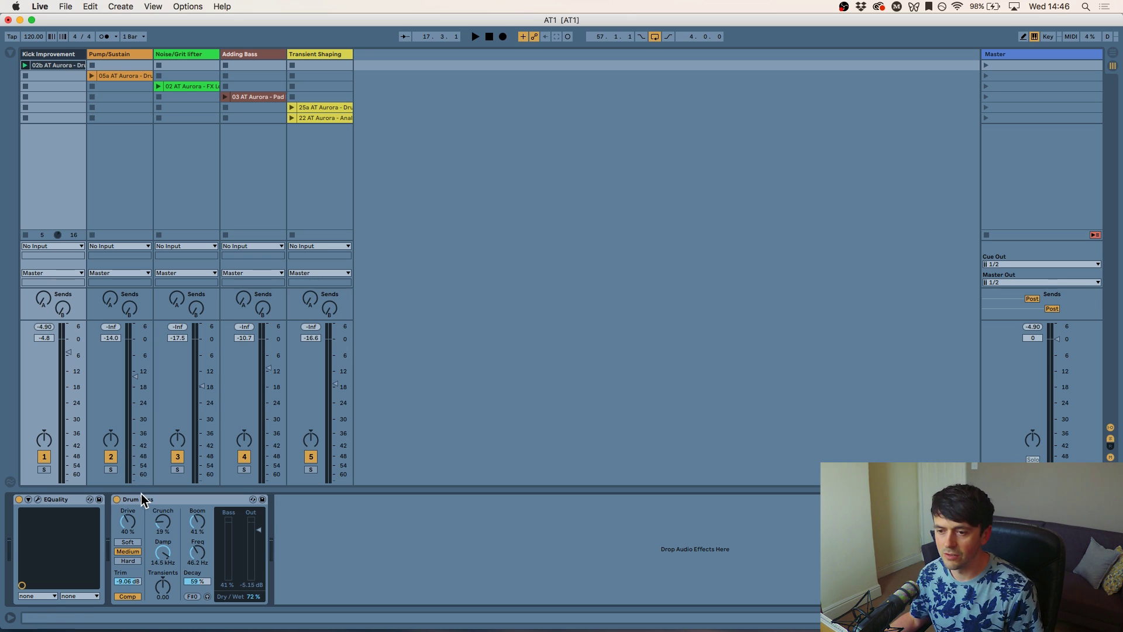
{"action": "left_click", "coordinate": [116, 499]}
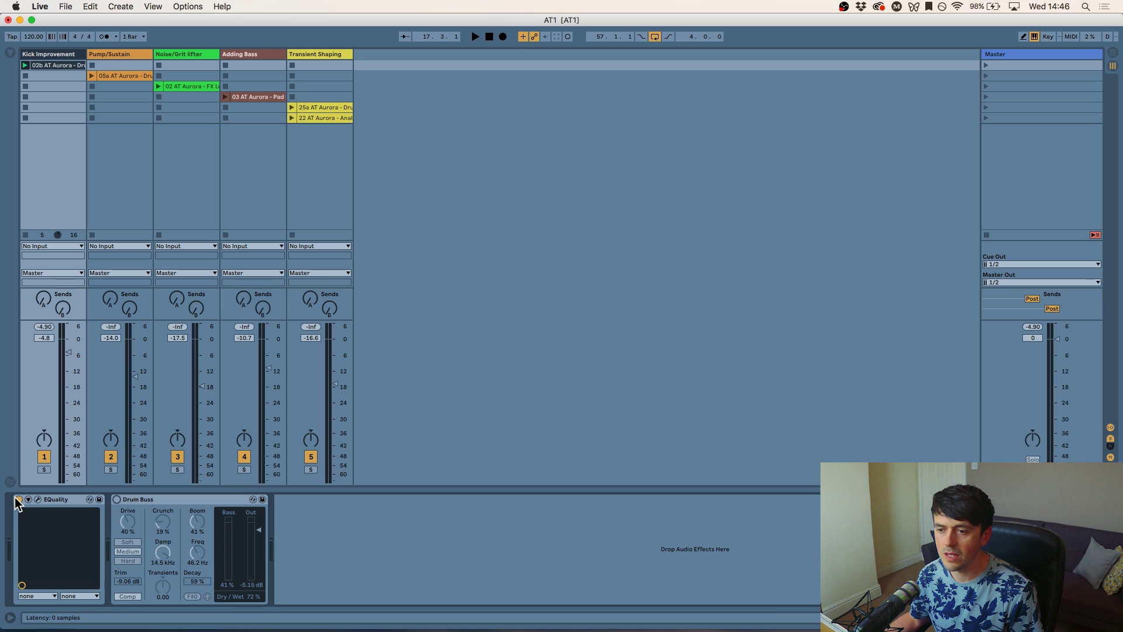
{"action": "left_click", "coordinate": [26, 75]}
- Play the 05a drum loop on Pump/Sustain with Drum Buss off, and raise the track volume to -12.7 dB
{"action": "left_click", "coordinate": [104, 78]}
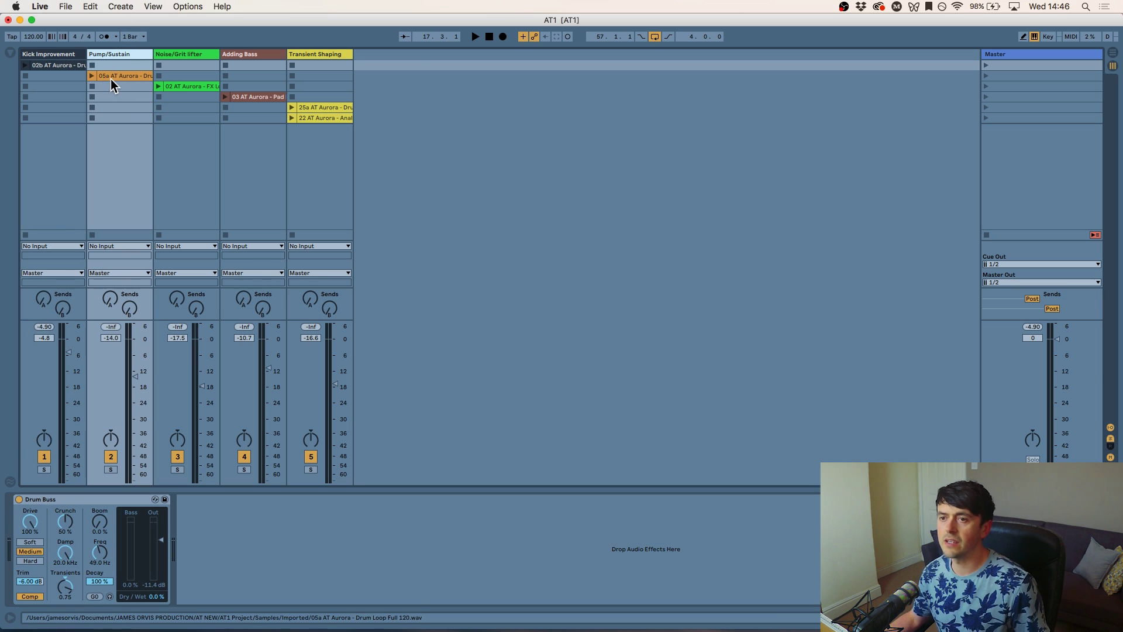
{"action": "left_click", "coordinate": [111, 79]}
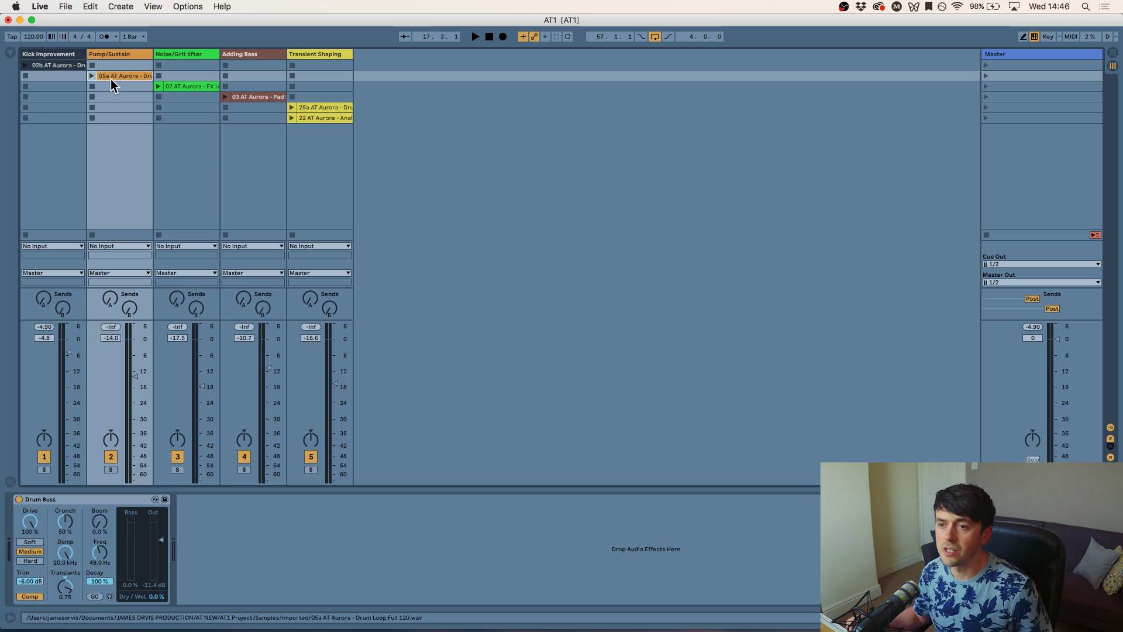
{"action": "left_click", "coordinate": [18, 500]}
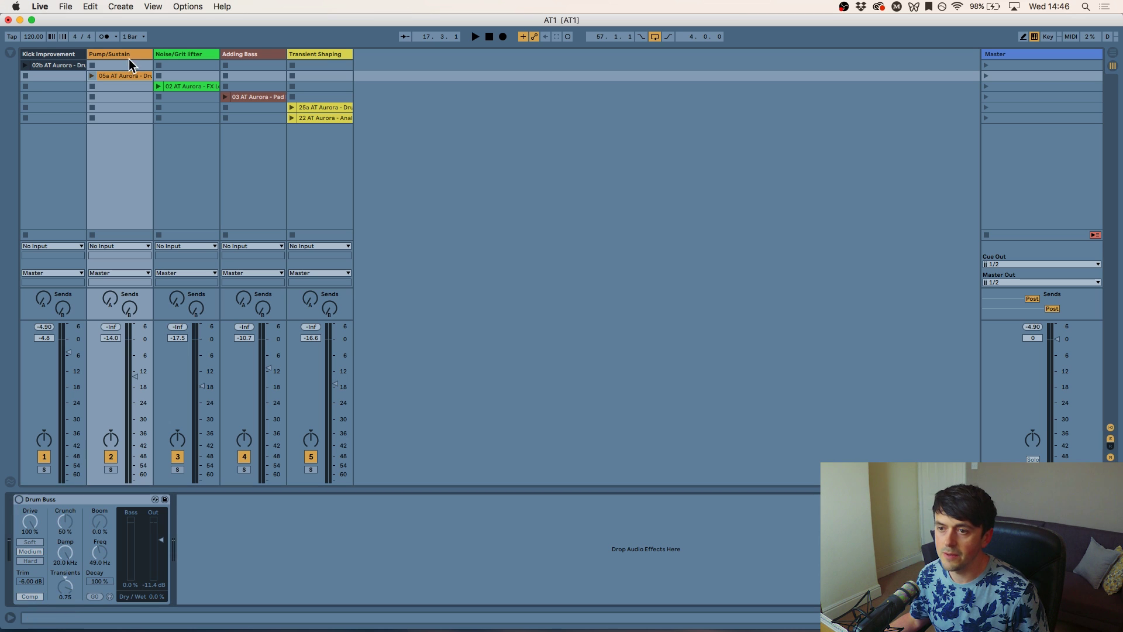
{"action": "left_click", "coordinate": [92, 75]}
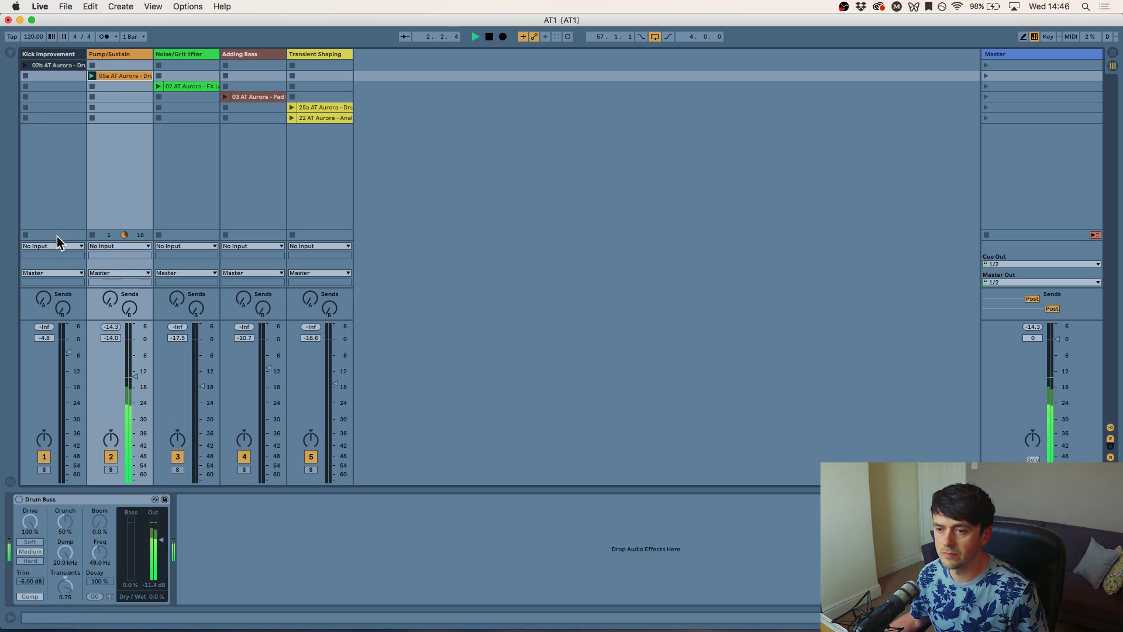
{"action": "left_click_drag", "start_coordinate": [136, 376], "coordinate": [135, 372]}
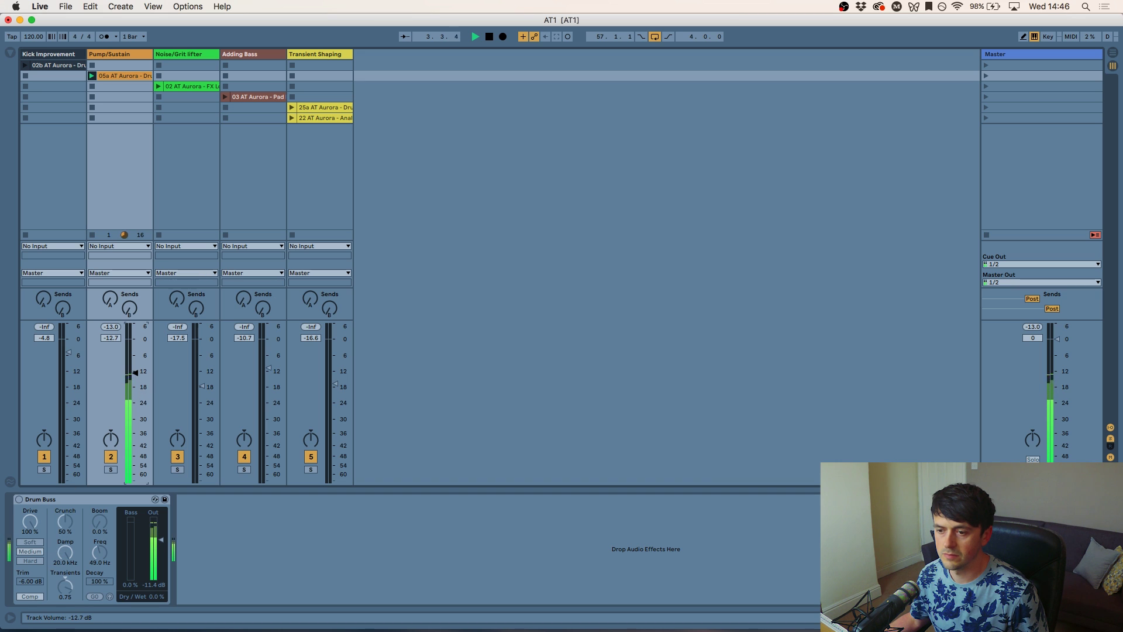
{"action": "key", "text": "space"}
- Turn Drum Buss back on for the Pump/Sustain track and set its Drive to 100%
{"action": "left_click", "coordinate": [20, 500]}
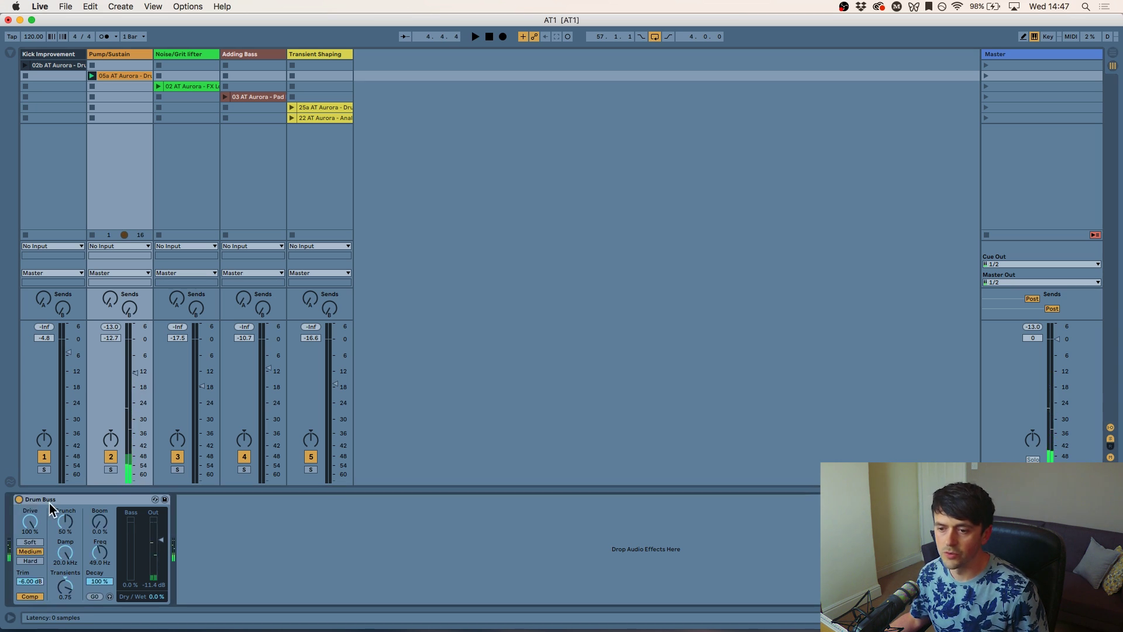
{"action": "left_click_drag", "start_coordinate": [30, 527], "coordinate": [36, 522]}
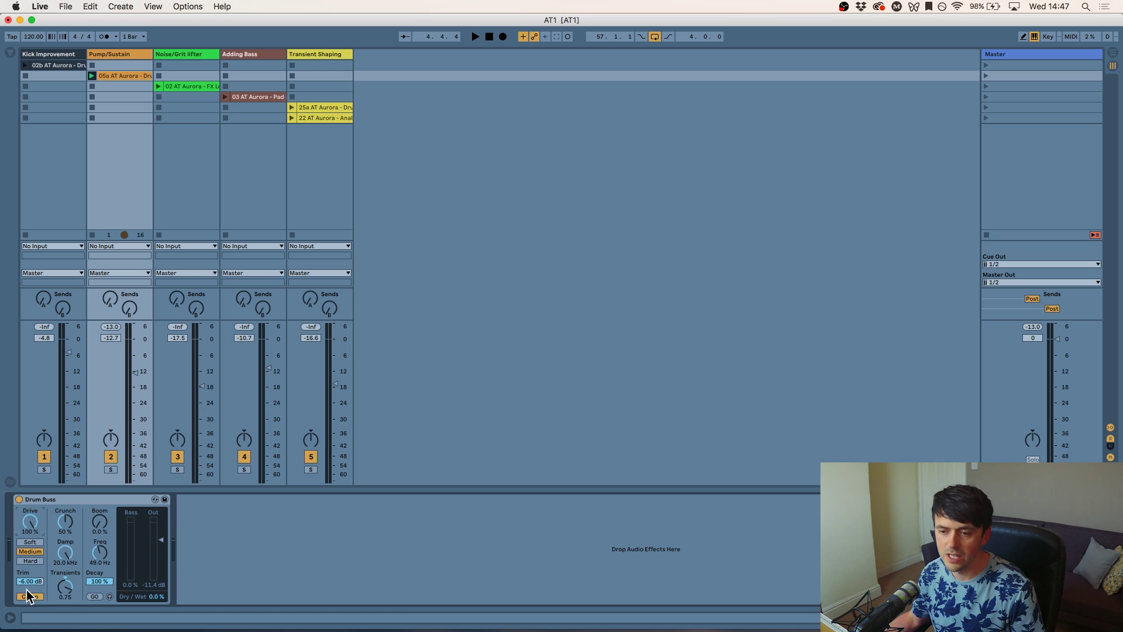
- Set the Drum Buss Trim to -5.94 dB on the Pump/Sustain track, leaving Damp at 20.0 kHz
{"action": "left_click_drag", "start_coordinate": [35, 581], "coordinate": [35, 565]}
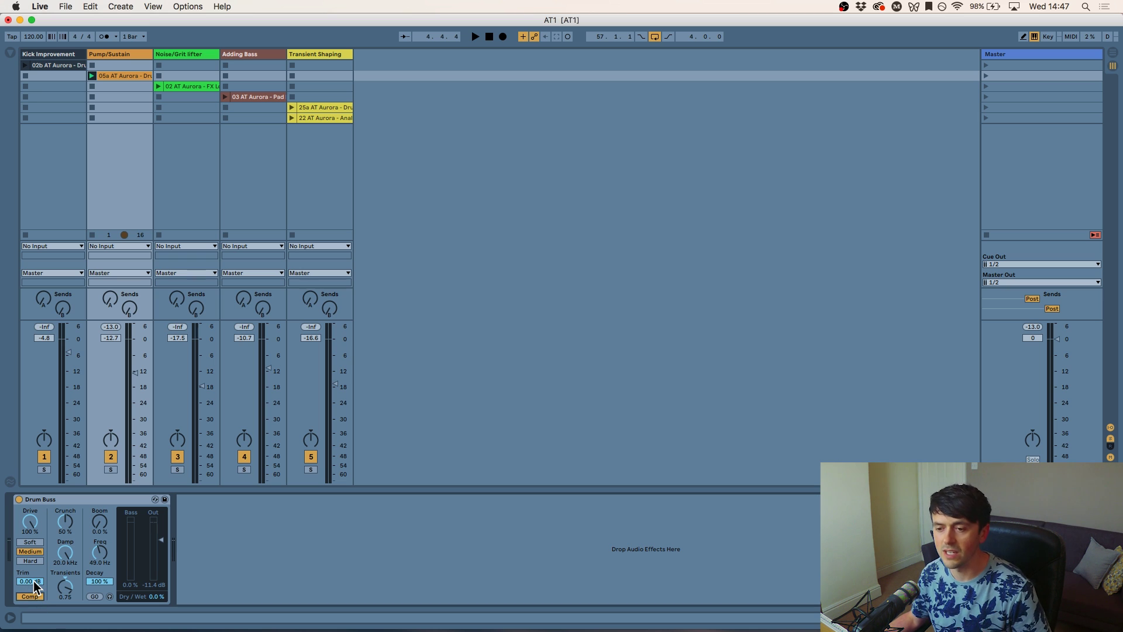
{"action": "left_click_drag", "start_coordinate": [35, 583], "coordinate": [35, 588]}
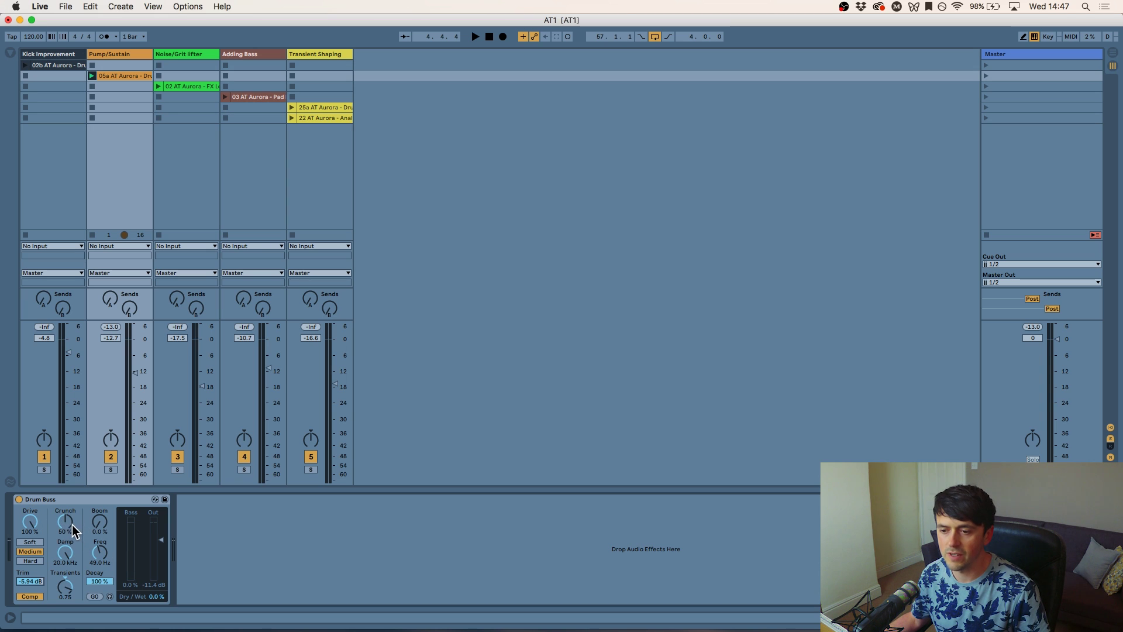
{"action": "left_click", "coordinate": [68, 548]}
{"action": "left_click_drag", "start_coordinate": [67, 552], "coordinate": [67, 553]}
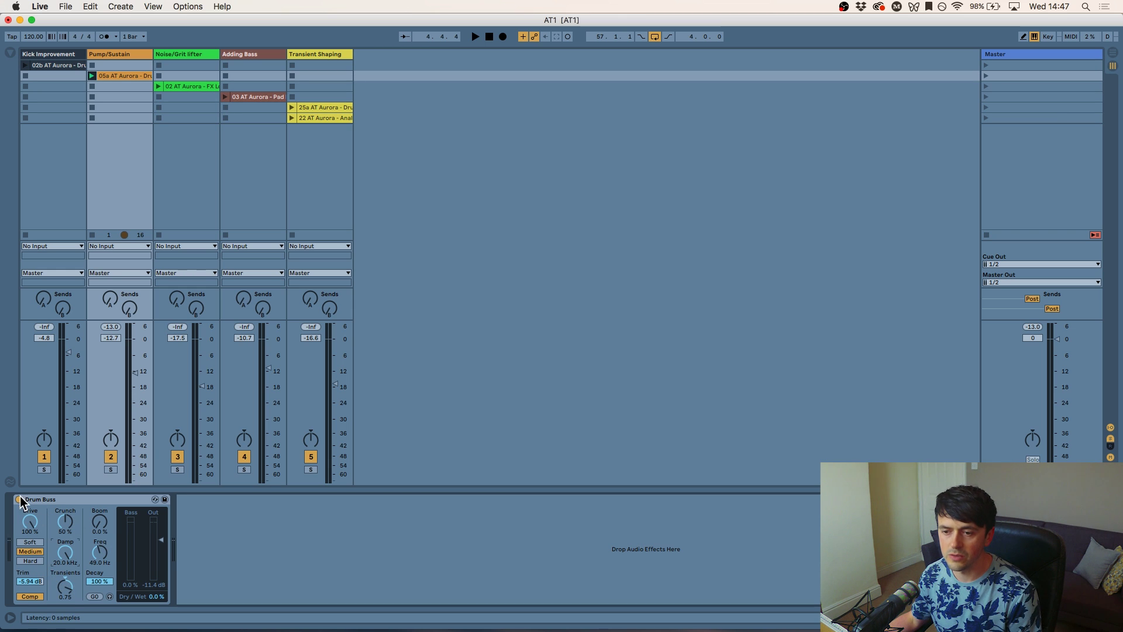
{"action": "left_click", "coordinate": [41, 506]}
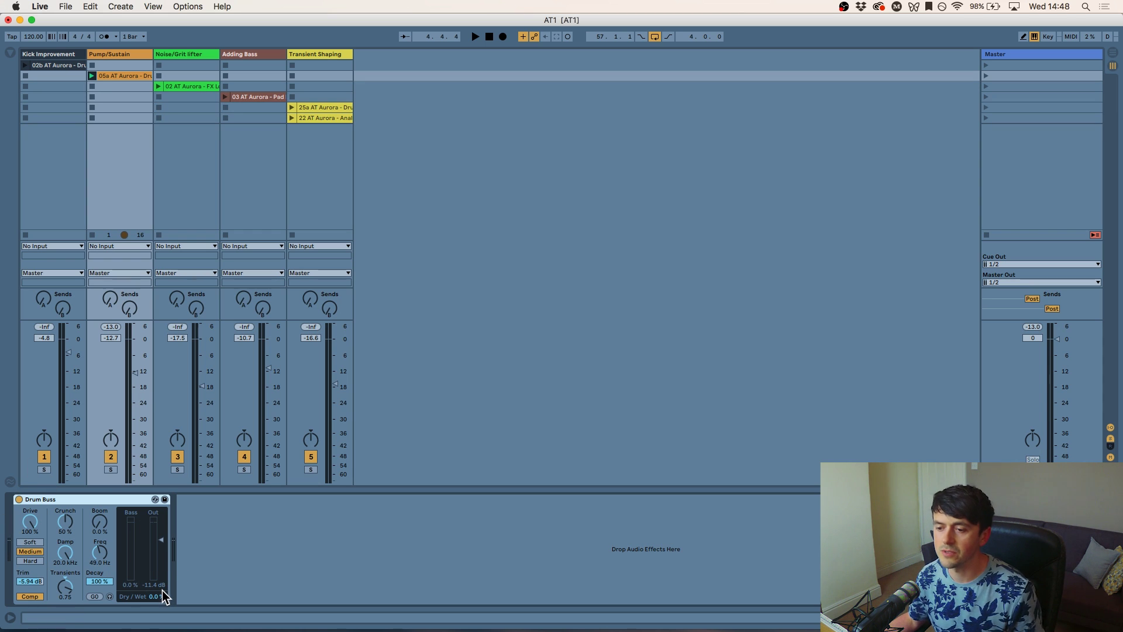
- While auditioning the drum loop, raise the Drum Buss output to -8.85 dB and set its Dry/Wet to 34%
{"action": "key", "text": "space"}
{"action": "left_click_drag", "start_coordinate": [155, 596], "coordinate": [155, 545]}
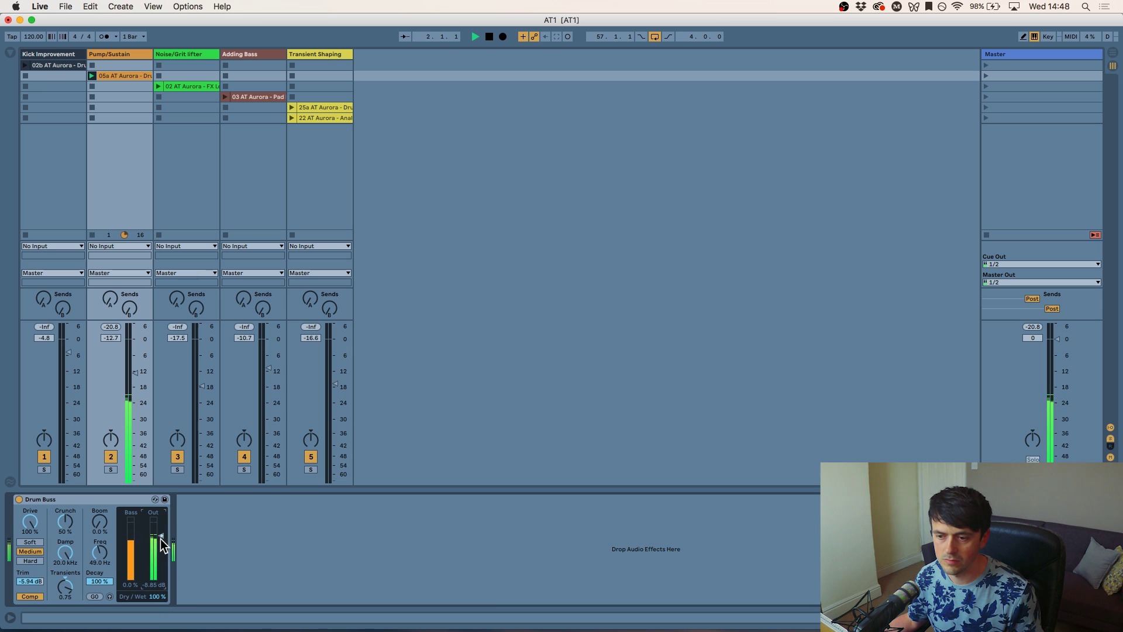
{"action": "key", "text": "space"}
{"action": "mouse_move", "coordinate": [161, 596]}
{"action": "left_mouse_down"}
{"action": "mouse_move", "coordinate": [160, 631]}
{"action": "mouse_move", "coordinate": [158, 594]}
{"action": "left_mouse_up"}
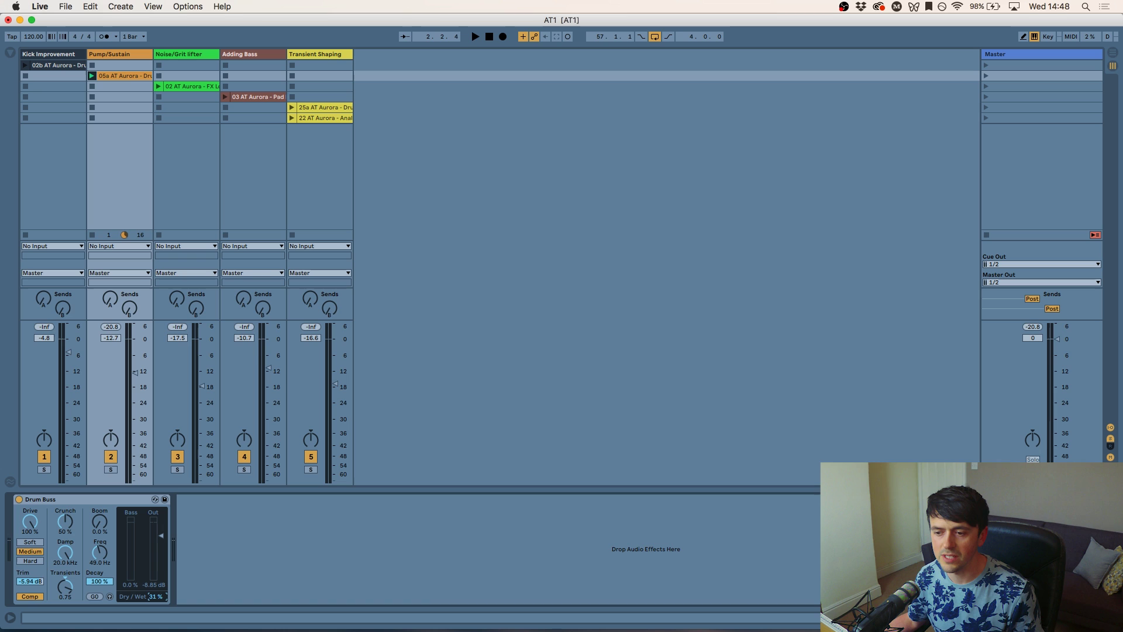
{"action": "key", "text": "space"}
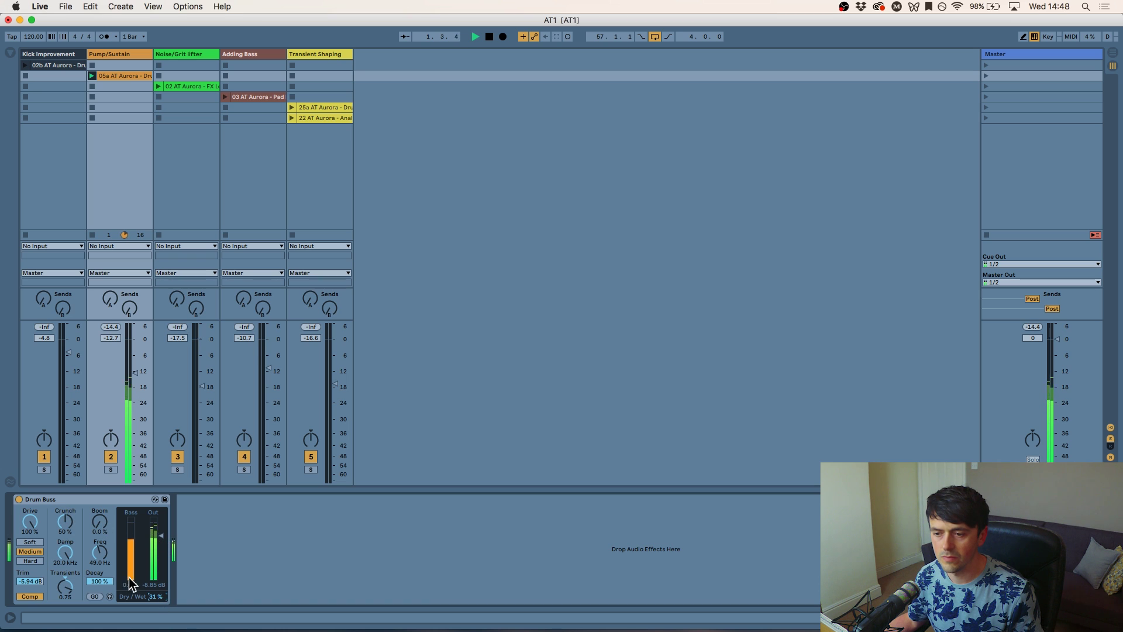
{"action": "left_click_drag", "start_coordinate": [157, 596], "coordinate": [157, 595]}
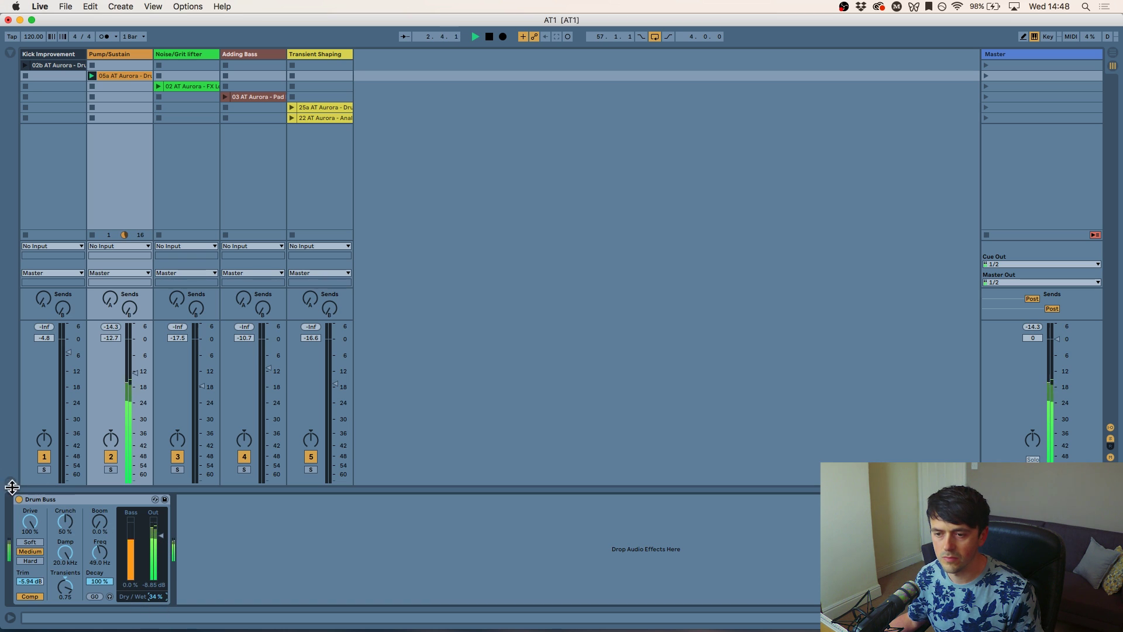
- Compare the drum loop with and without Drum Buss, stop playback, and leave the device off
{"action": "left_click", "coordinate": [18, 499]}
{"action": "left_click", "coordinate": [19, 499]}
{"action": "key", "text": "space"}
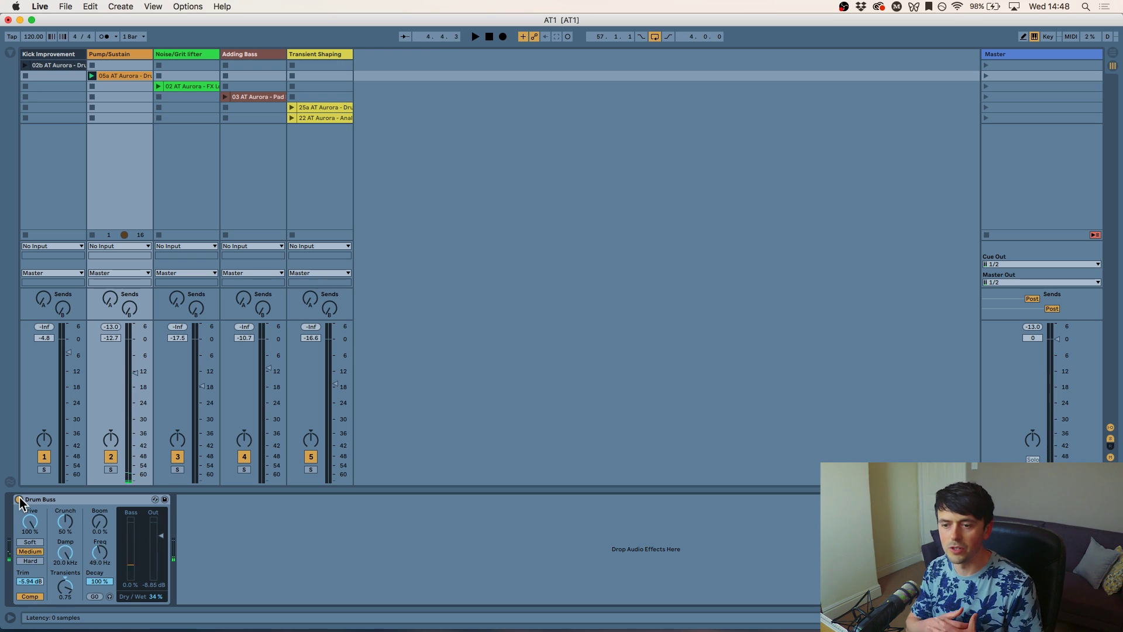
{"action": "left_click", "coordinate": [19, 499]}
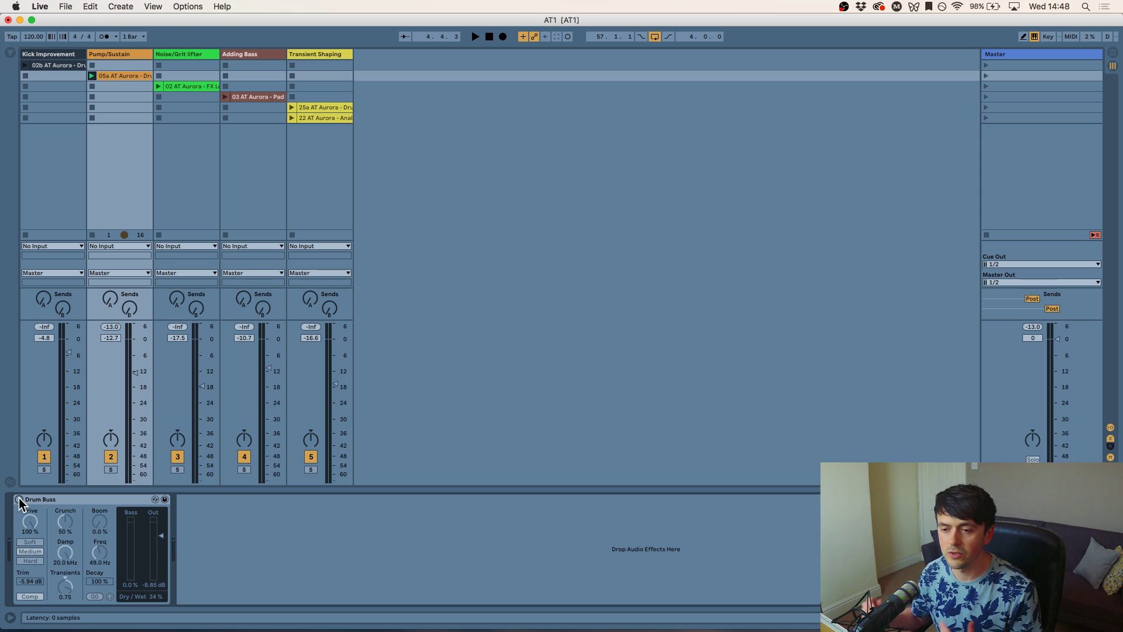
- Play the 02 FX loop on the Noise/Grit lifter track with the track volume at -13.8 dB, and stop playback
{"action": "left_click", "coordinate": [211, 184]}
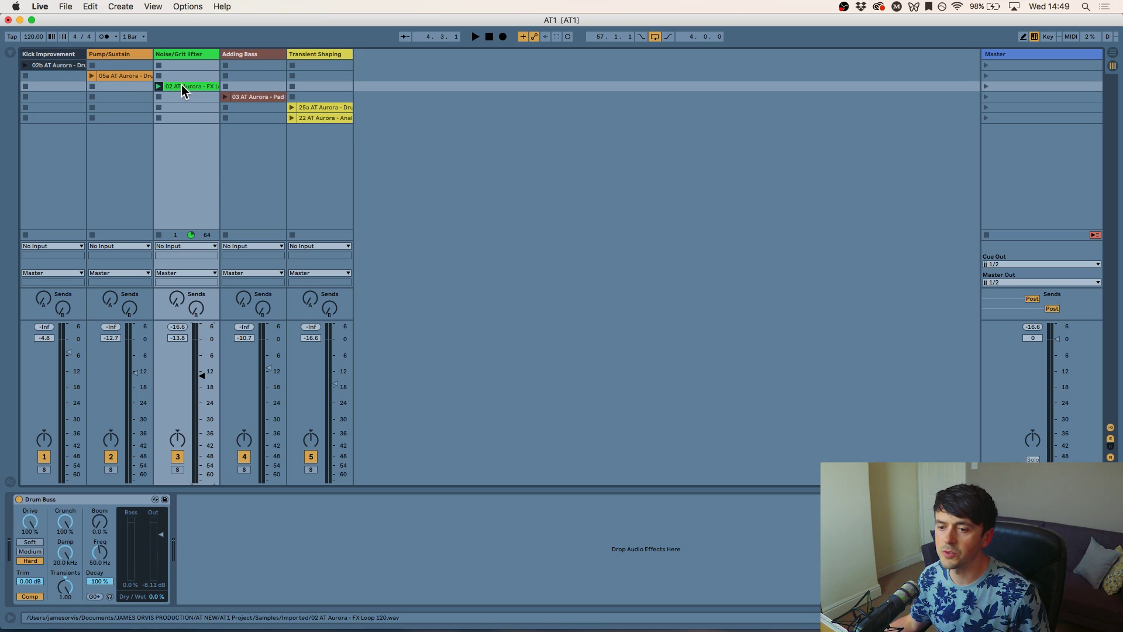
{"action": "key", "text": "space"}
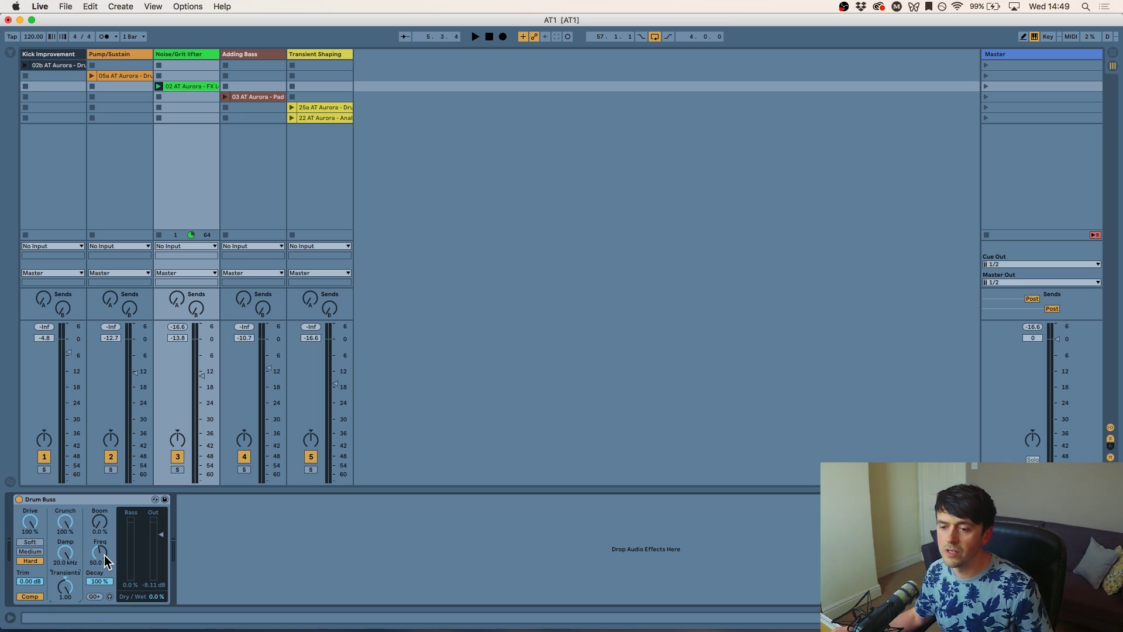
{"action": "left_click", "coordinate": [156, 597]}
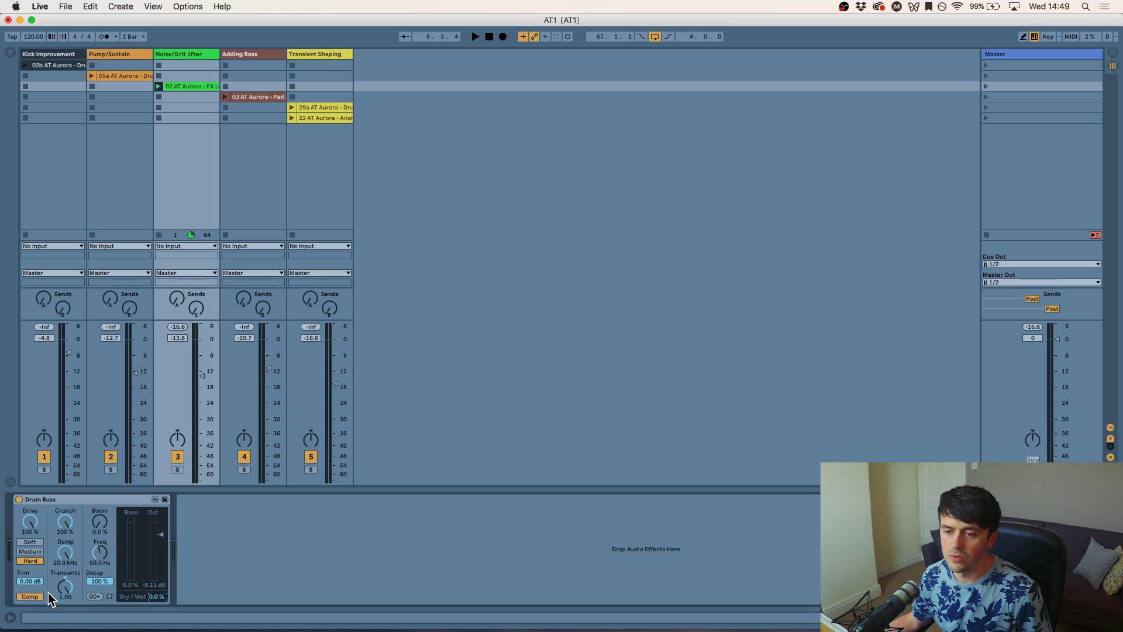
{"action": "left_click", "coordinate": [27, 581]}
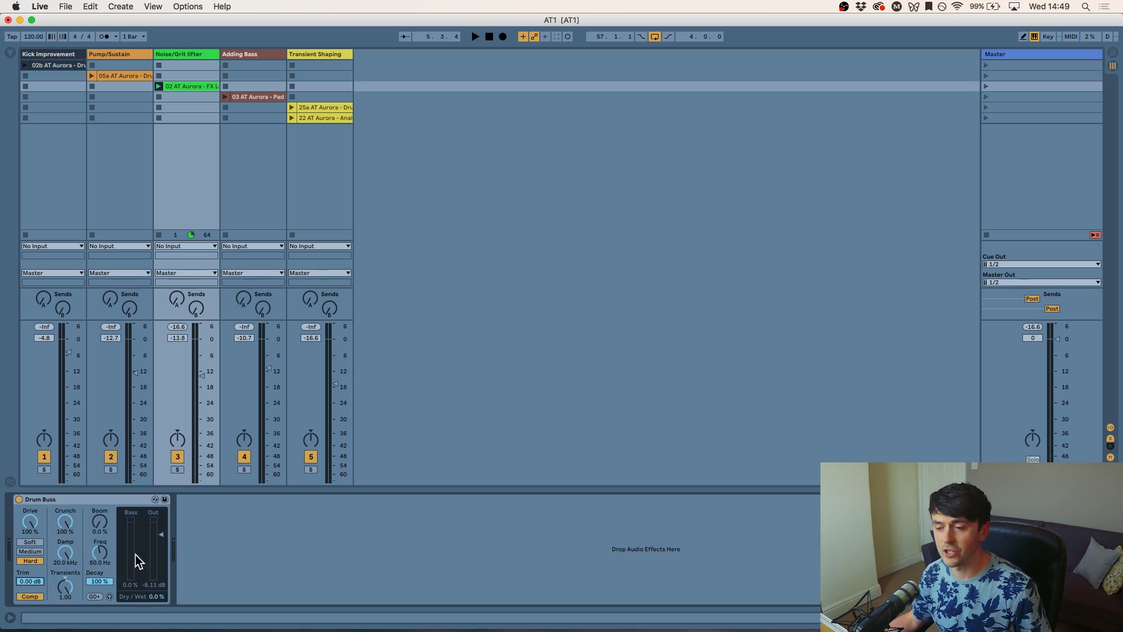
- Set the FX loop's Drum Buss output to -12.2 dB and raise its Dry/Wet to 30% while the loop plays
{"action": "left_click", "coordinate": [157, 597]}
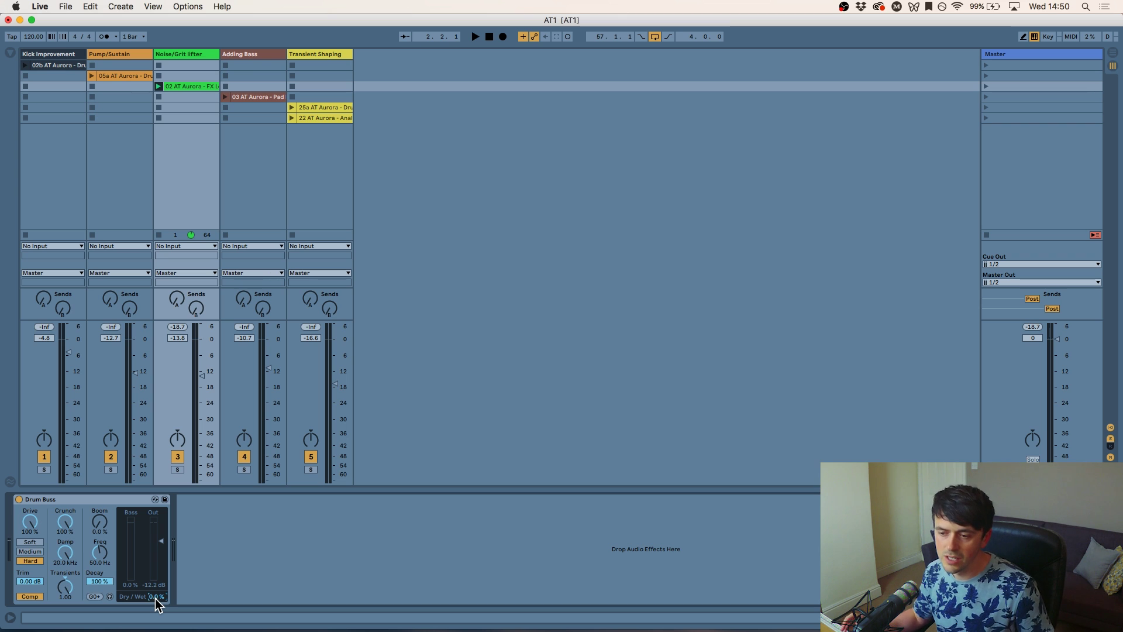
{"action": "key", "text": "space"}
{"action": "left_click_drag", "start_coordinate": [157, 604], "coordinate": [157, 578]}
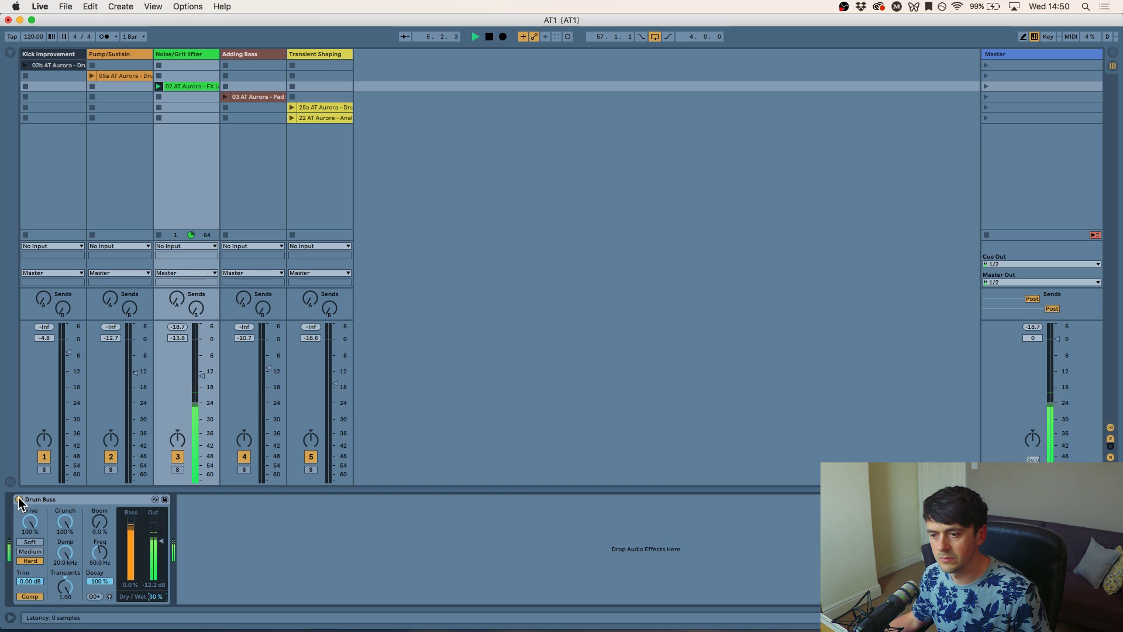
{"action": "key", "text": "space"}
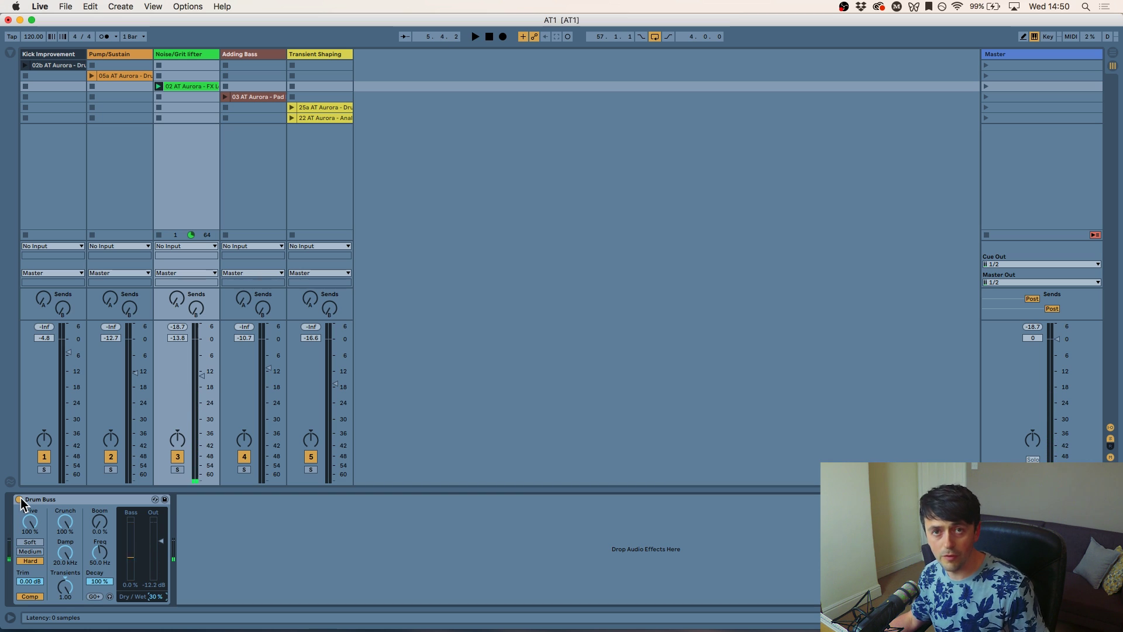
- Compare the FX loop with Drum Buss off and on, and stop playback with the device on
{"action": "left_click", "coordinate": [18, 500]}
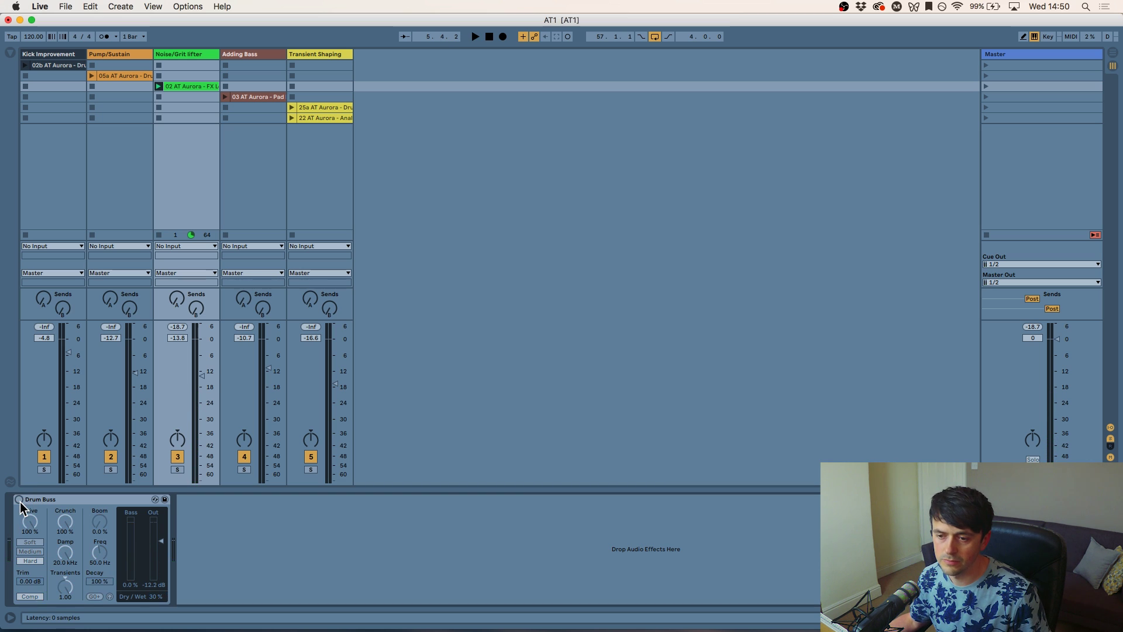
{"action": "key", "text": "space"}
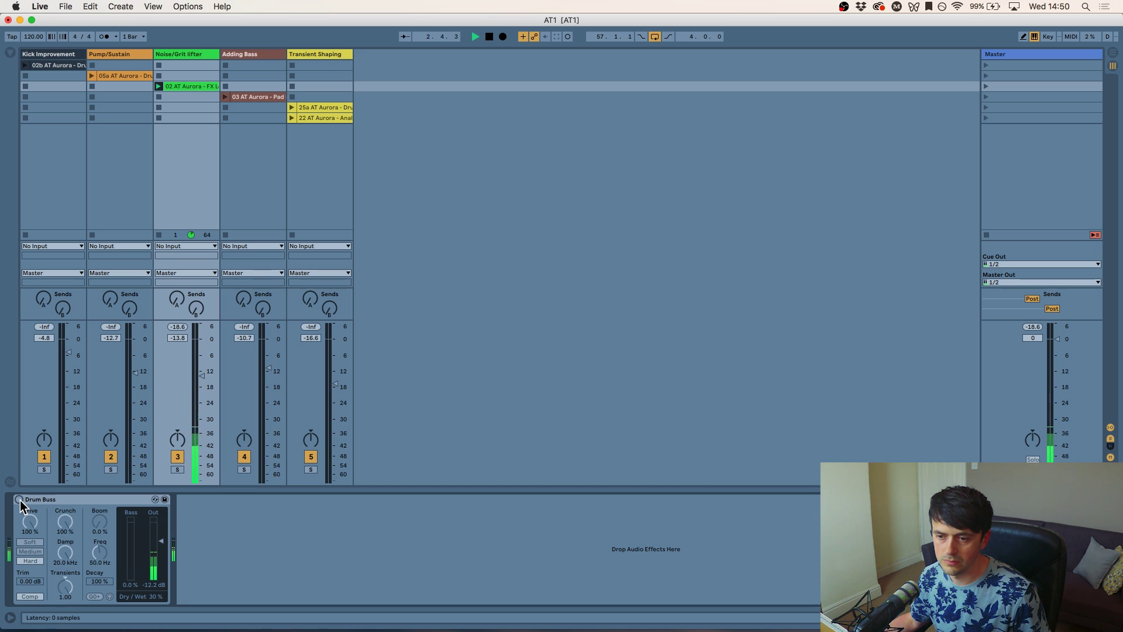
{"action": "left_click", "coordinate": [19, 499]}
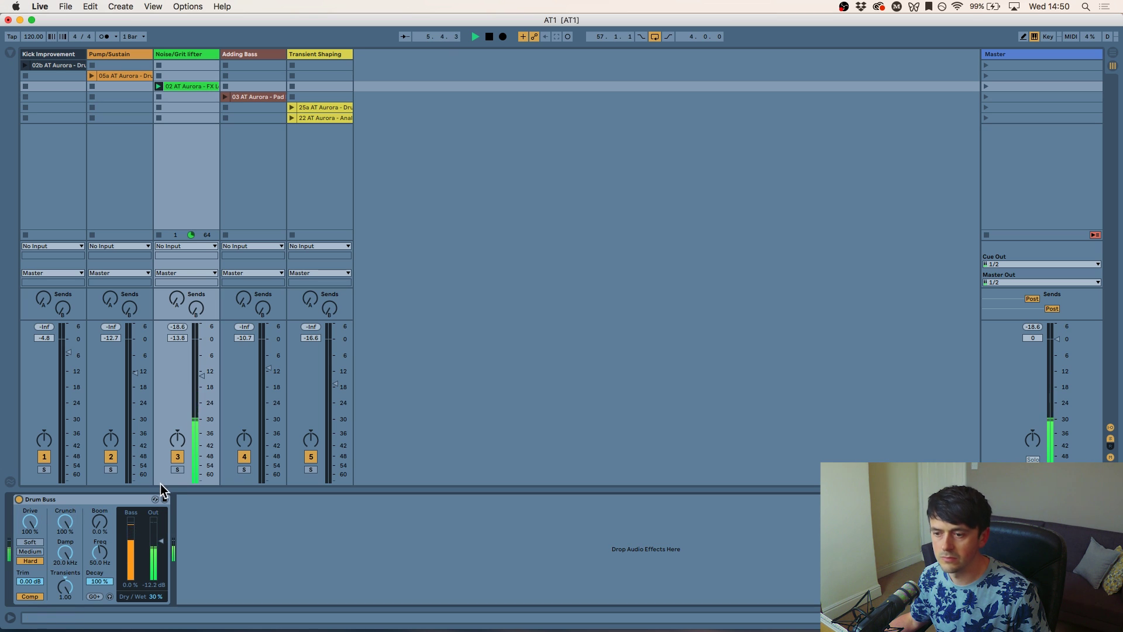
{"action": "key", "text": "space"}
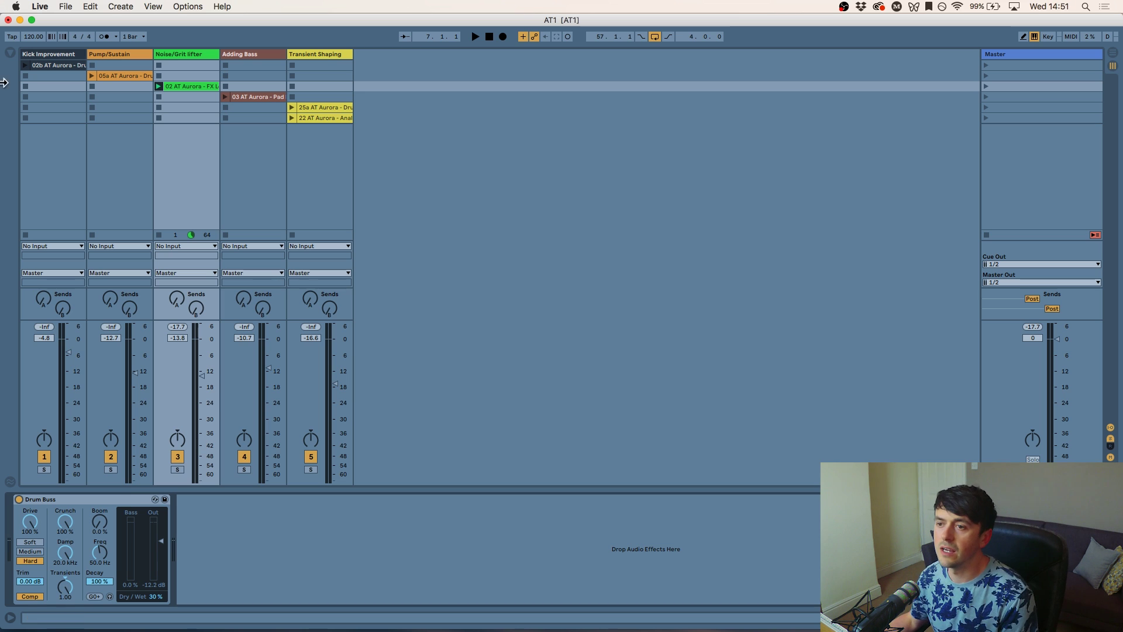
- Play the 03 pad loop on the Adding Bass track, raise the track volume to -10.3 dB, and stop playback
{"action": "left_click", "coordinate": [248, 53]}
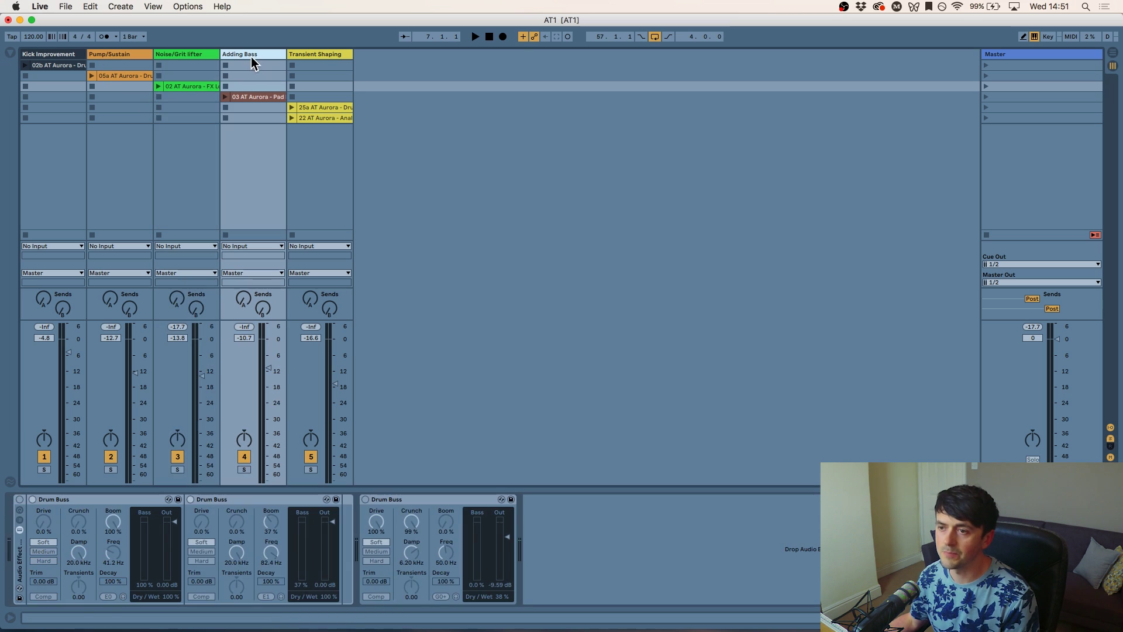
{"action": "left_click", "coordinate": [237, 97]}
{"action": "left_click", "coordinate": [226, 97]}
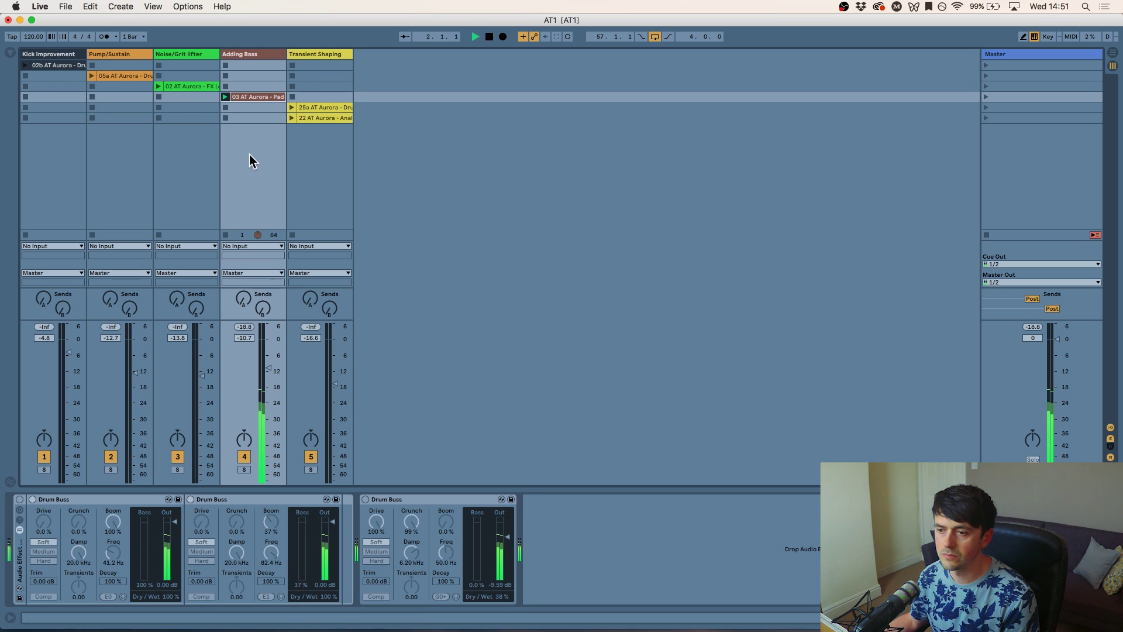
{"action": "left_click_drag", "start_coordinate": [269, 371], "coordinate": [270, 368]}
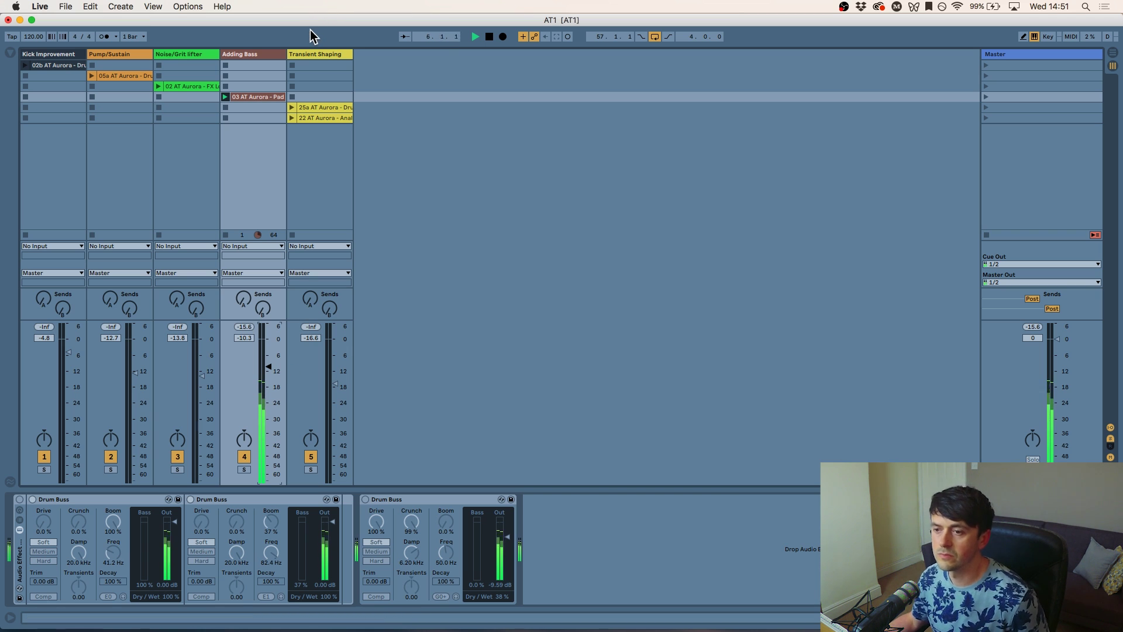
{"action": "key", "text": "space"}
- Widen the Adding Bass track to read the pad clip's full name, and narrow the track again
{"action": "left_click_drag", "start_coordinate": [286, 54], "coordinate": [375, 55]}
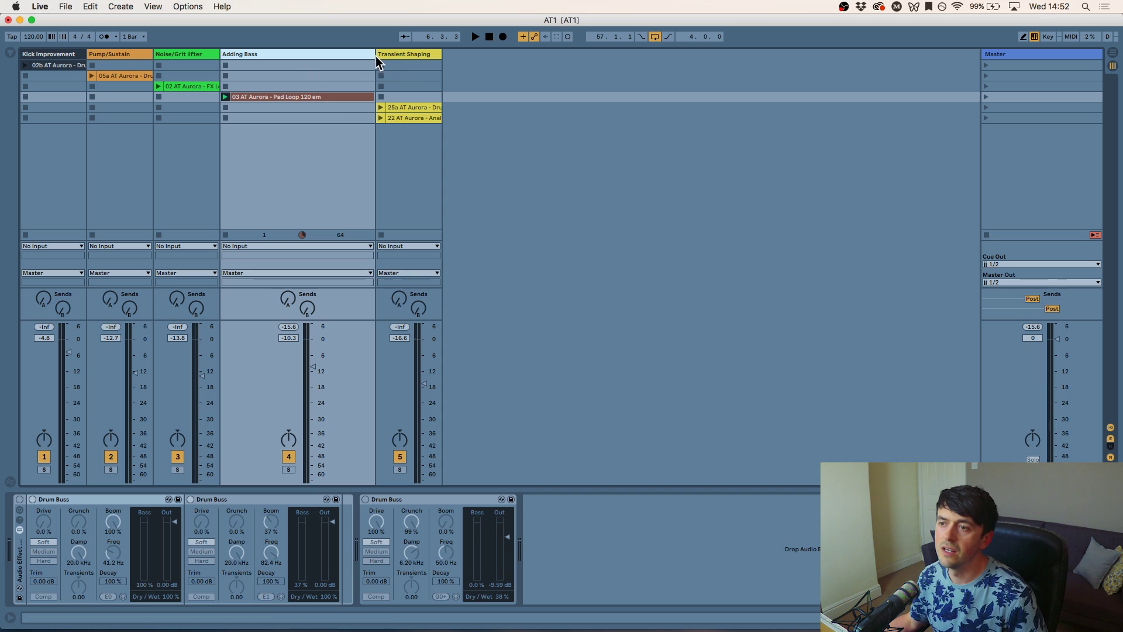
{"action": "left_click_drag", "start_coordinate": [376, 56], "coordinate": [297, 56]}
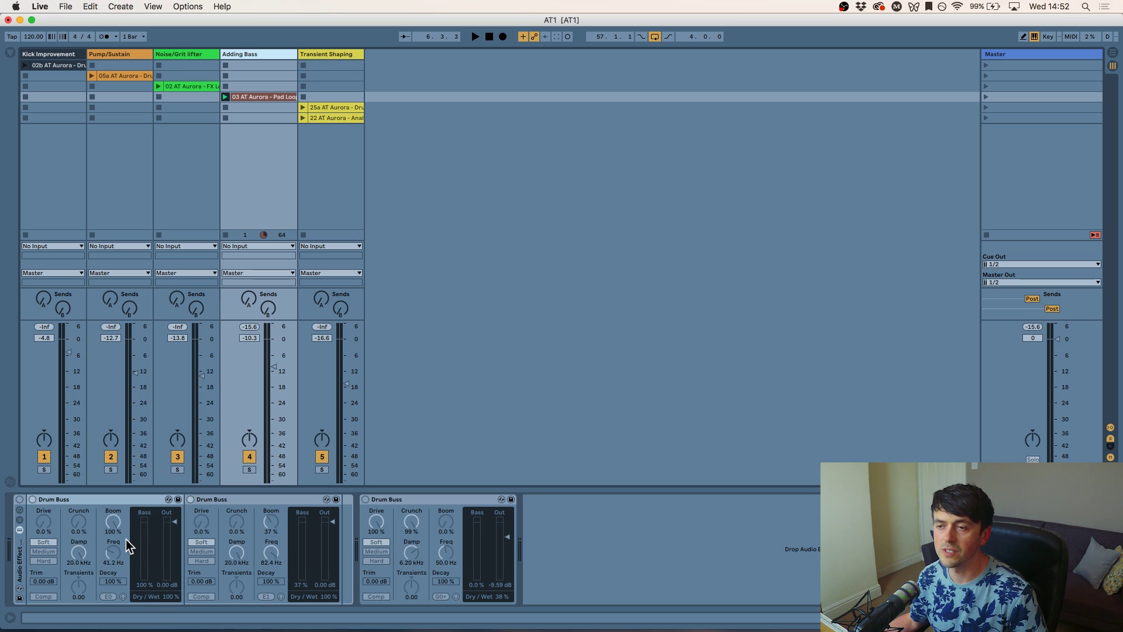
- Turn on the Adding Bass track's audio effect rack and switch off its second Drum Buss
{"action": "left_click", "coordinate": [101, 501]}
{"action": "left_click", "coordinate": [19, 499]}
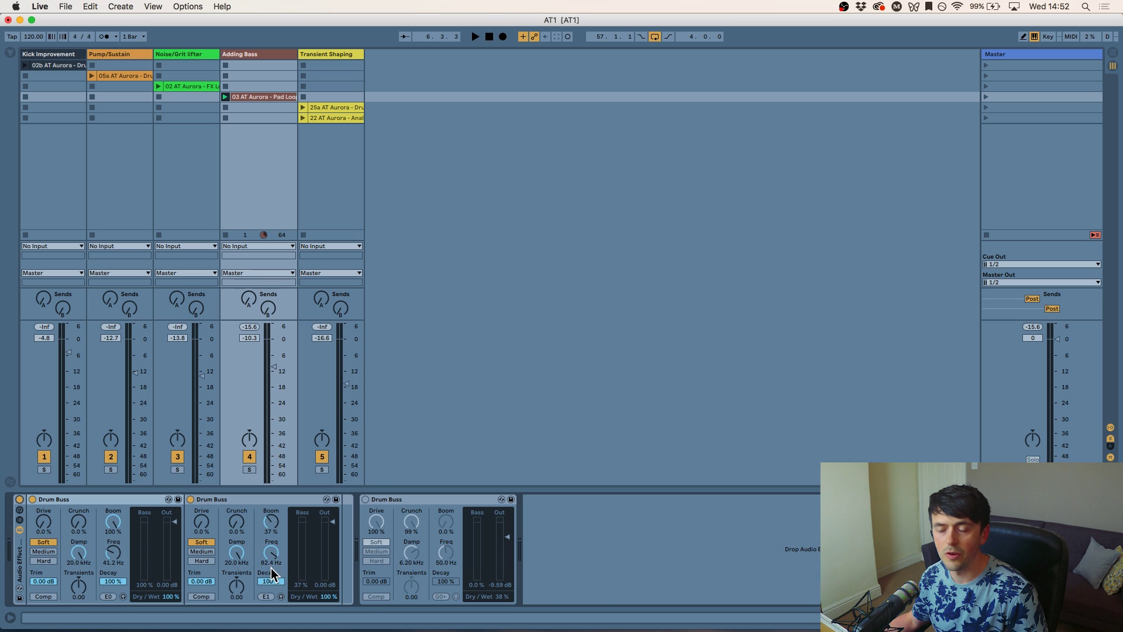
{"action": "left_click", "coordinate": [191, 499]}
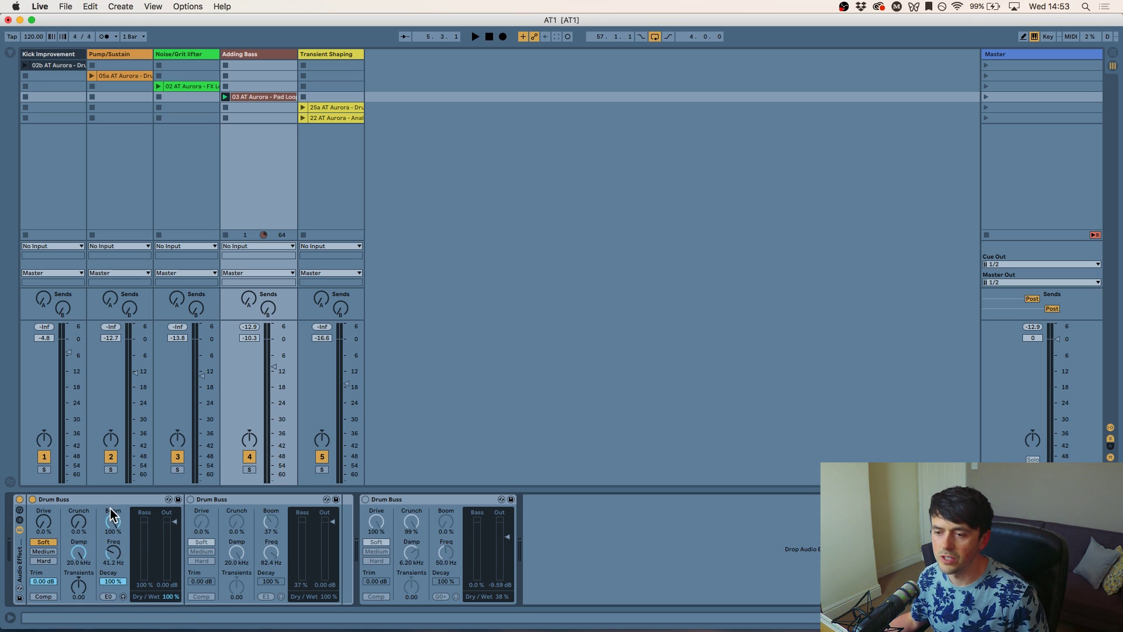
- Audition the boom signal of the first Drum Buss on the pad loop, keeping Boom at 100%
{"action": "left_click_drag", "start_coordinate": [114, 521], "coordinate": [114, 538]}
{"action": "key", "text": "space"}
{"action": "key", "text": "space"}
{"action": "key", "text": "space"}
{"action": "mouse_move", "coordinate": [107, 521]}
{"action": "left_mouse_down"}
{"action": "mouse_move", "coordinate": [113, 507]}
{"action": "mouse_move", "coordinate": [113, 523]}
{"action": "left_mouse_up"}
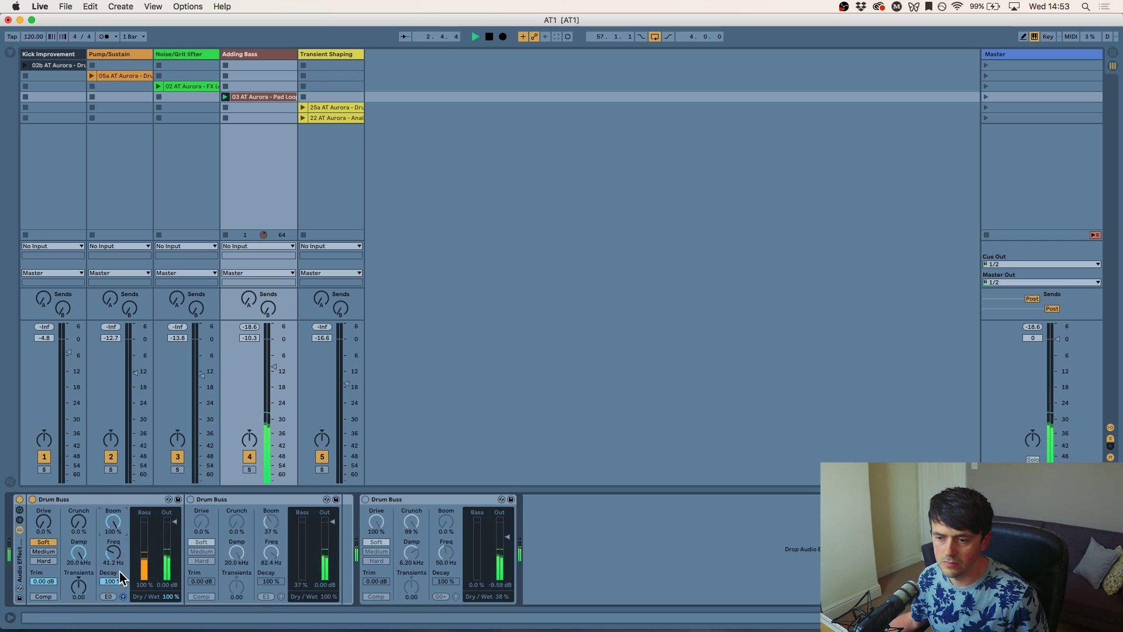
- Switch from the first to the second Drum Buss, audition its boom signal, and set its Boom to 34%
{"action": "left_click", "coordinate": [33, 500]}
{"action": "left_click", "coordinate": [191, 500]}
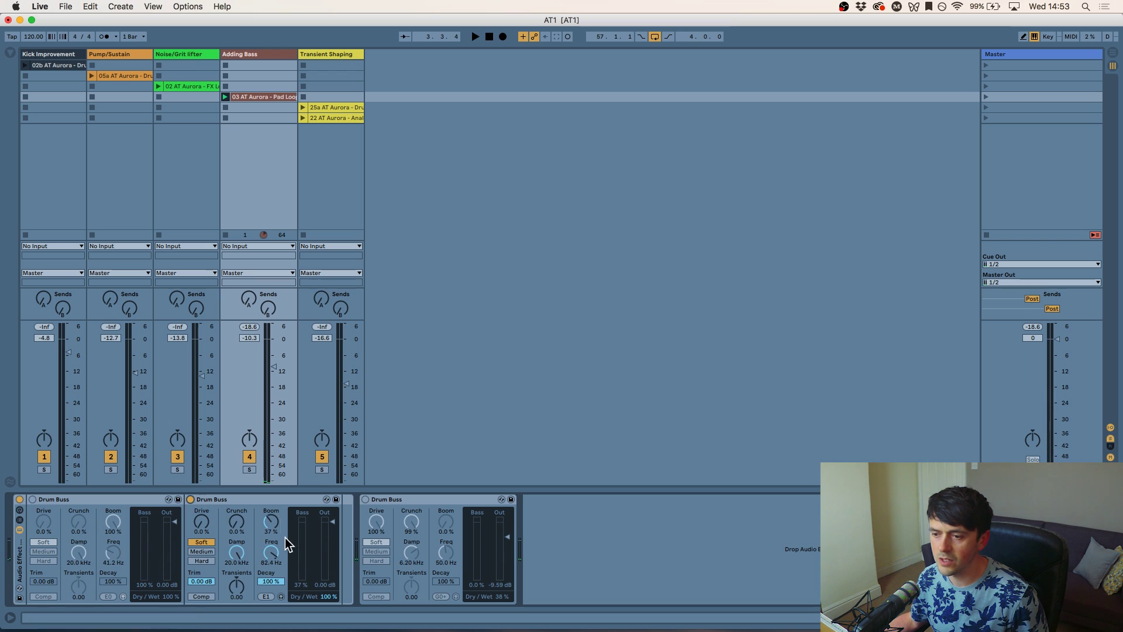
{"action": "left_click", "coordinate": [281, 596]}
{"action": "mouse_move", "coordinate": [271, 521]}
{"action": "left_mouse_down"}
{"action": "mouse_move", "coordinate": [271, 550]}
{"action": "mouse_move", "coordinate": [271, 504]}
{"action": "left_mouse_up"}
{"action": "key", "text": "space"}
{"action": "key", "text": "space"}
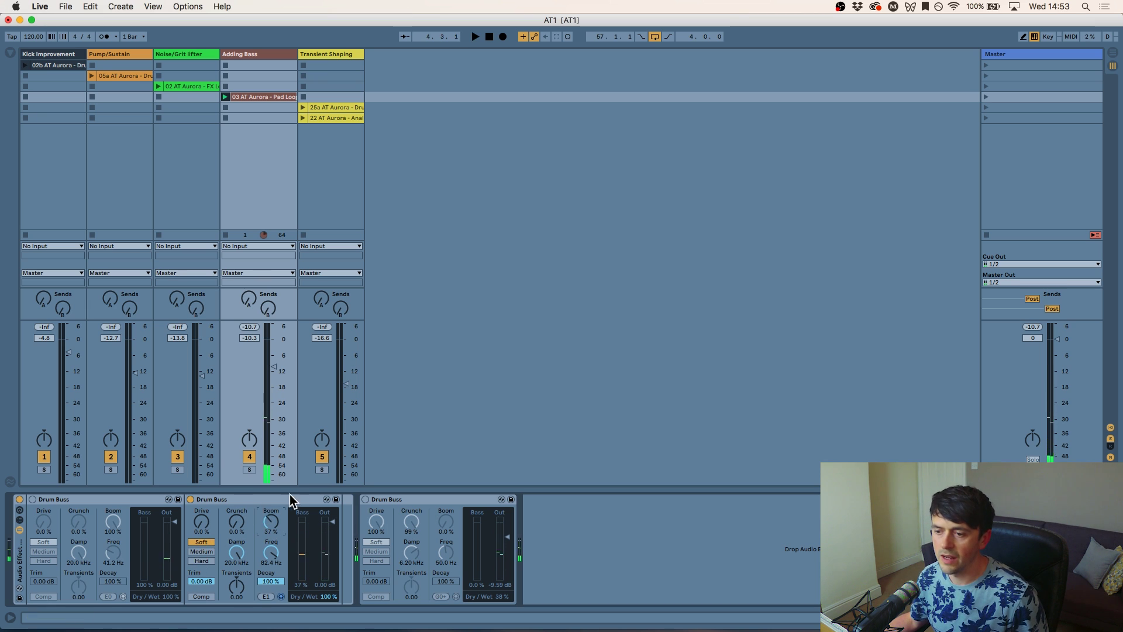
{"action": "left_click_drag", "start_coordinate": [269, 518], "coordinate": [269, 512]}
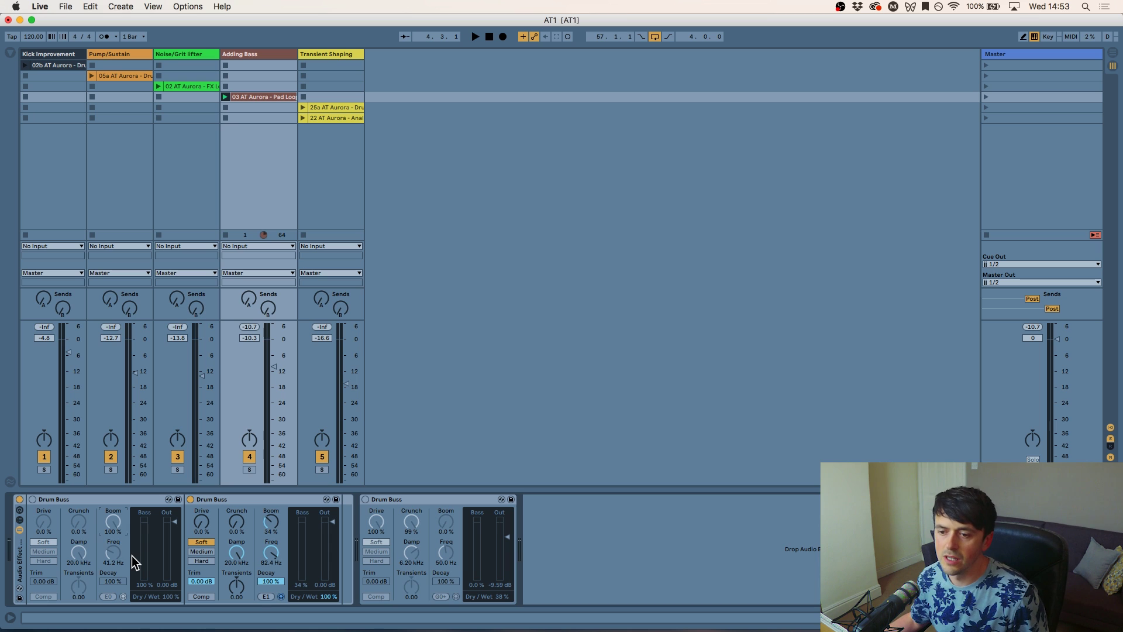
- Turn the first Drum Buss back on and play the pad loop through both bass-generating devices
{"action": "left_click", "coordinate": [32, 500]}
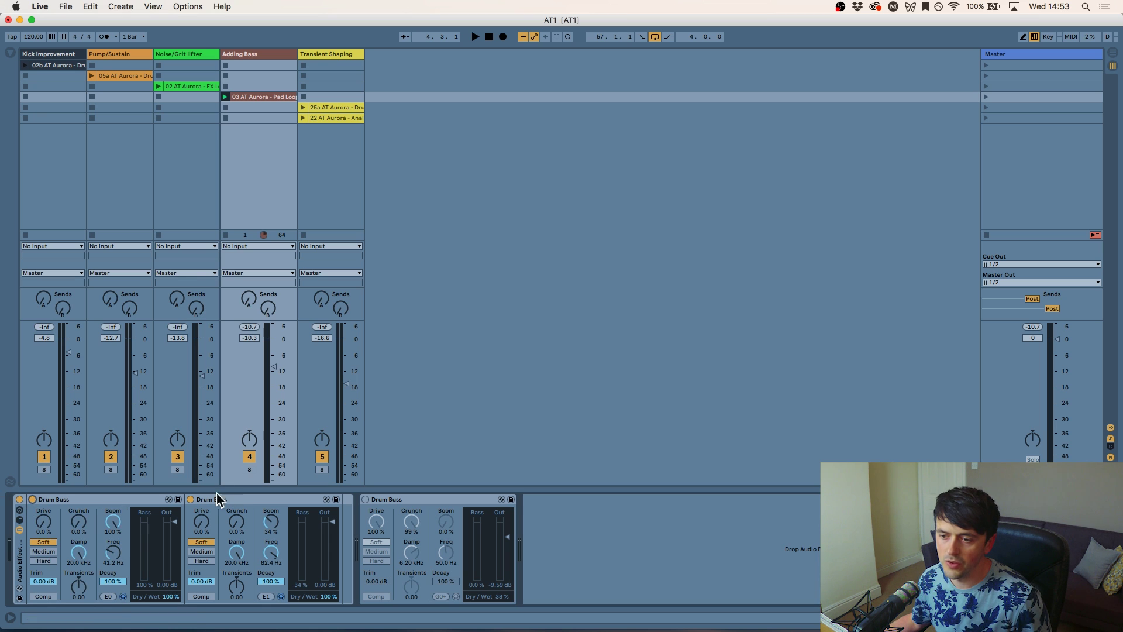
{"action": "left_click", "coordinate": [190, 499]}
{"action": "left_click", "coordinate": [190, 500]}
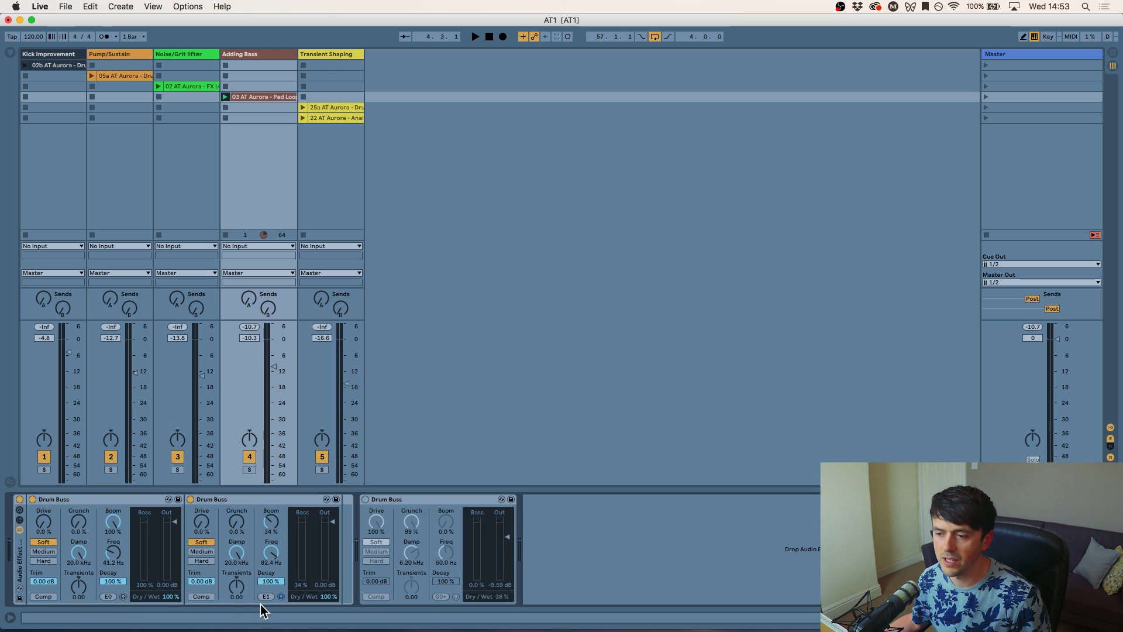
{"action": "key", "text": "space"}
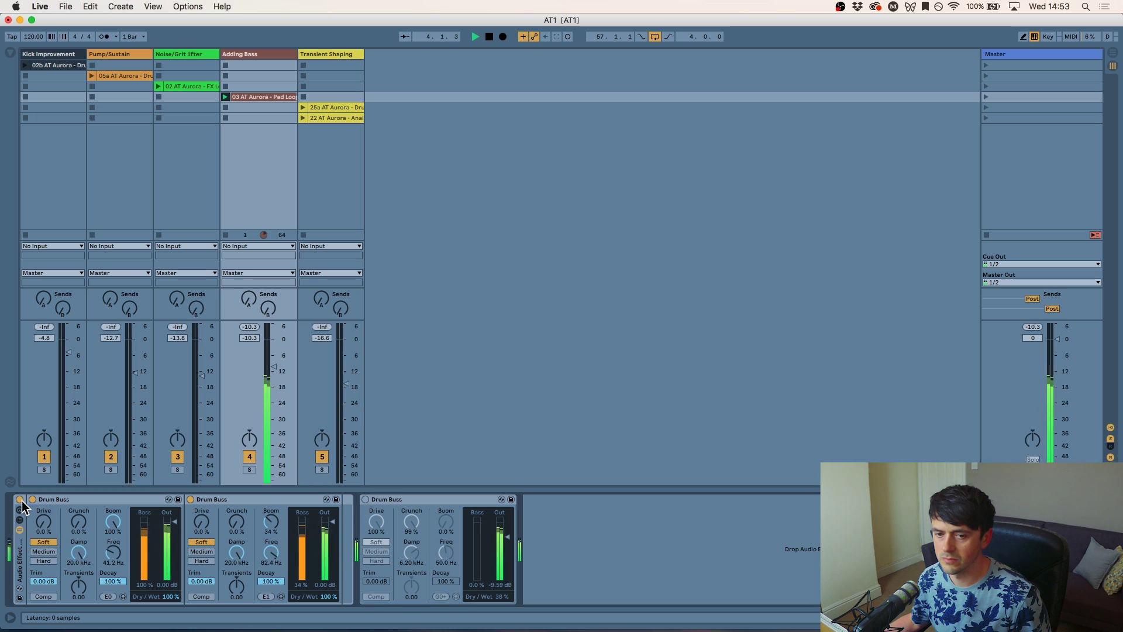
- Compare the pad loop with the audio effect rack bypassed and active, and lower the Adding Bass track volume to -12.0 dB
{"action": "key", "text": "space"}
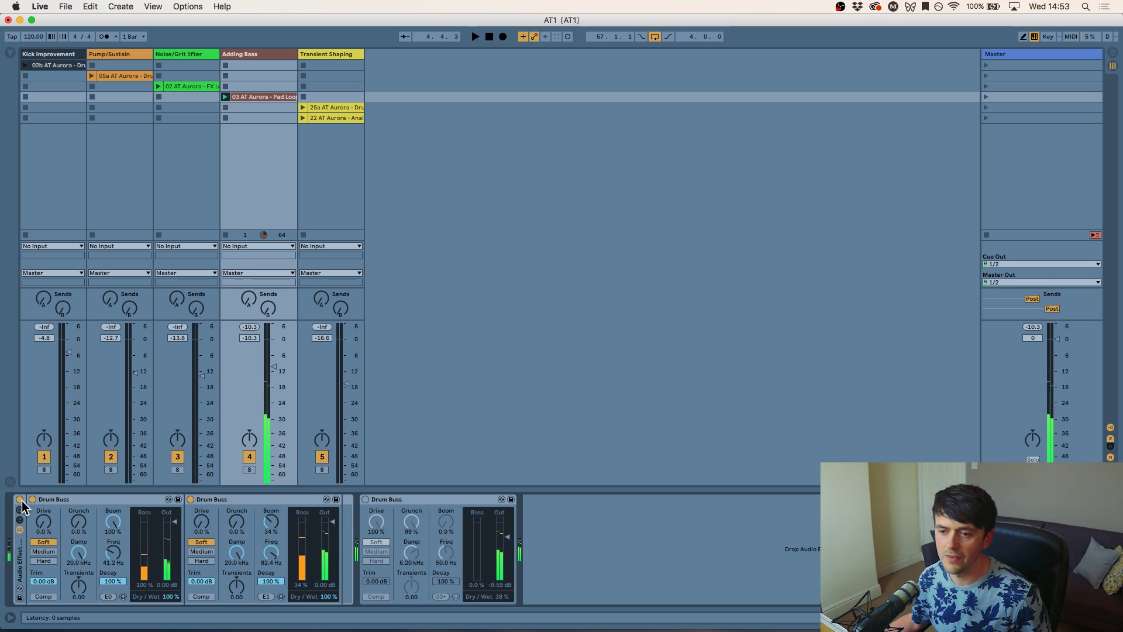
{"action": "left_click", "coordinate": [20, 500]}
{"action": "key", "text": "space"}
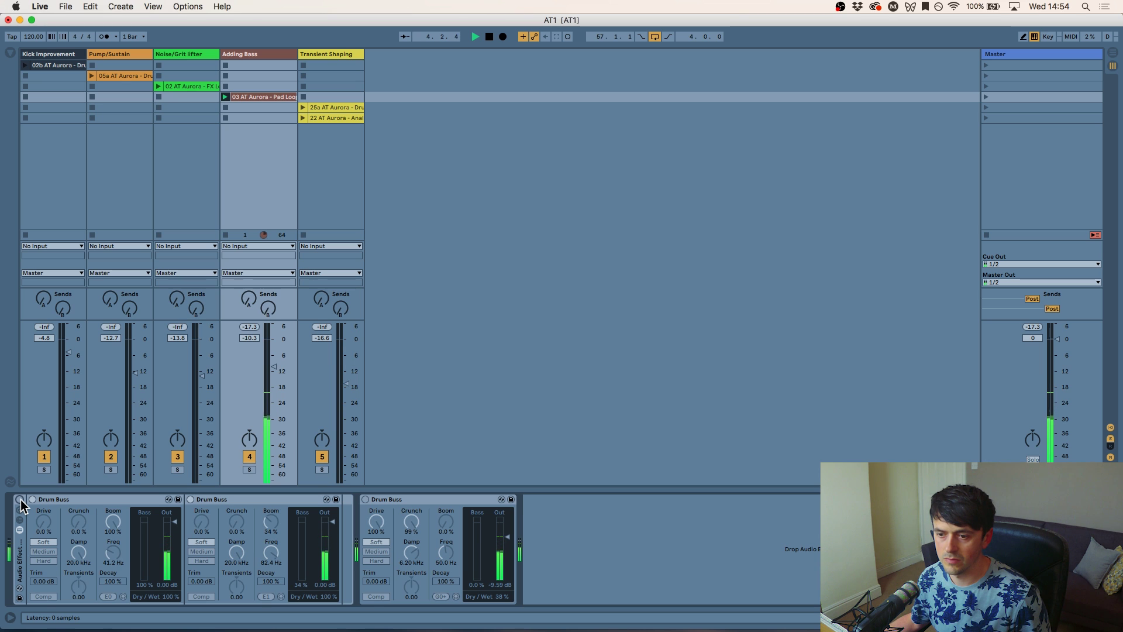
{"action": "left_click", "coordinate": [20, 501]}
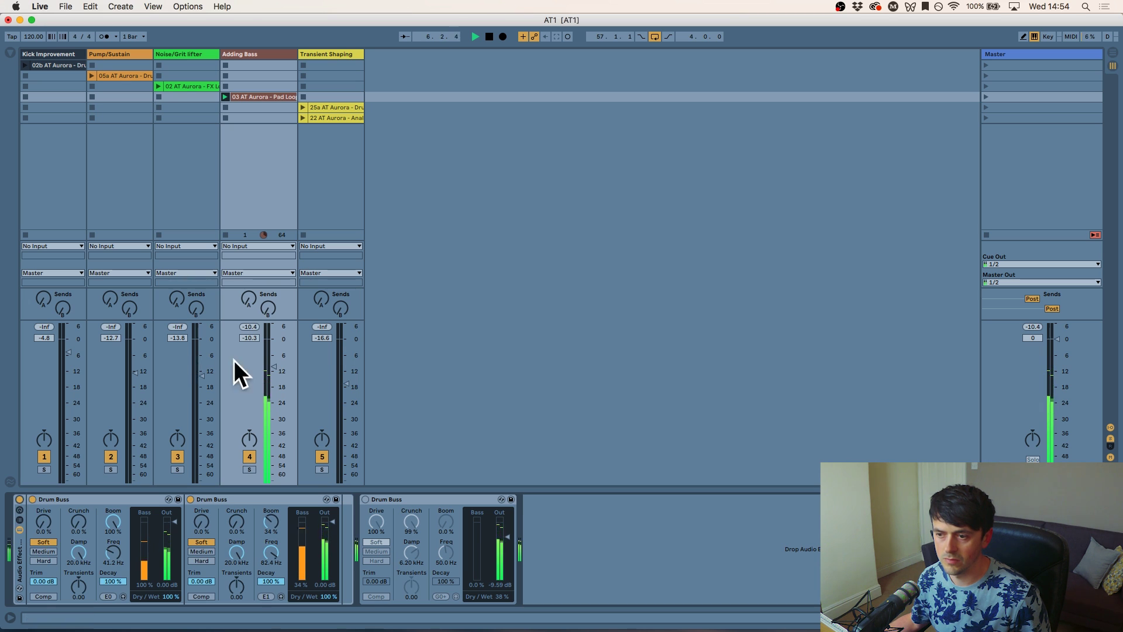
{"action": "left_click_drag", "start_coordinate": [275, 370], "coordinate": [274, 374]}
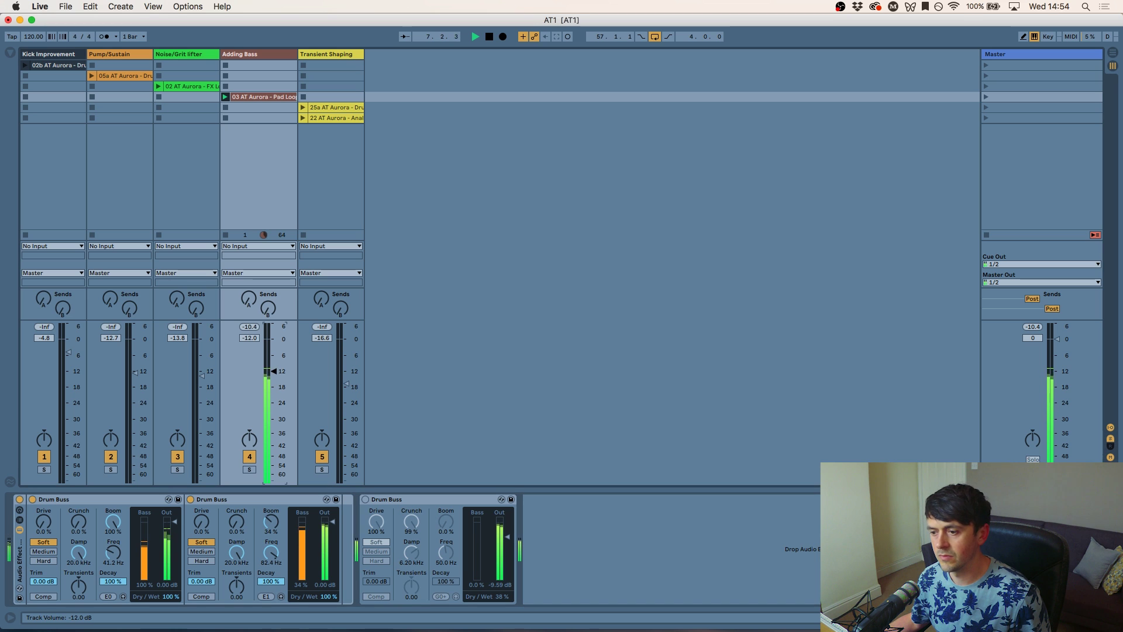
{"action": "key", "text": "space"}
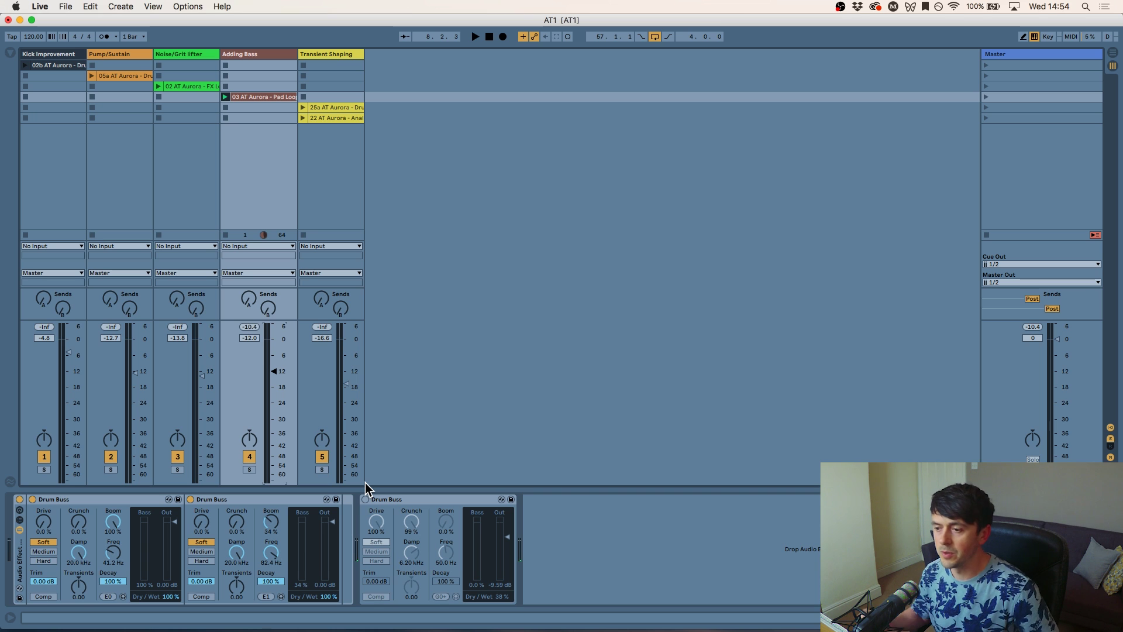
- Set the third Drum Buss's Dry/Wet to 0% and turn the device on
{"action": "left_click", "coordinate": [402, 498]}
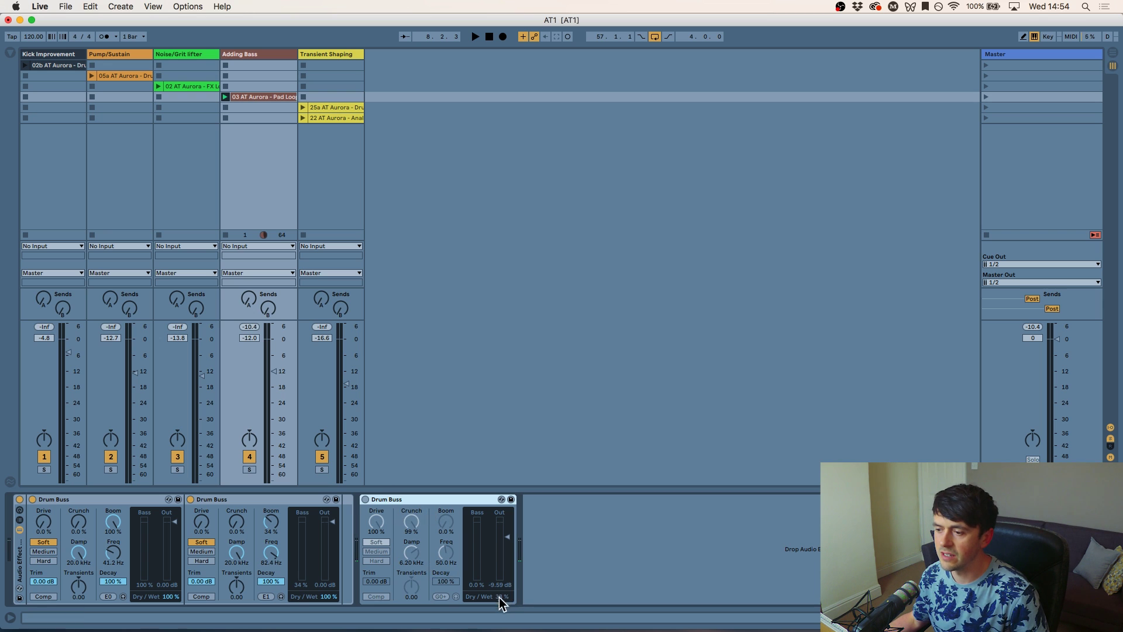
{"action": "left_click_drag", "start_coordinate": [504, 598], "coordinate": [504, 626]}
{"action": "left_click", "coordinate": [366, 500]}
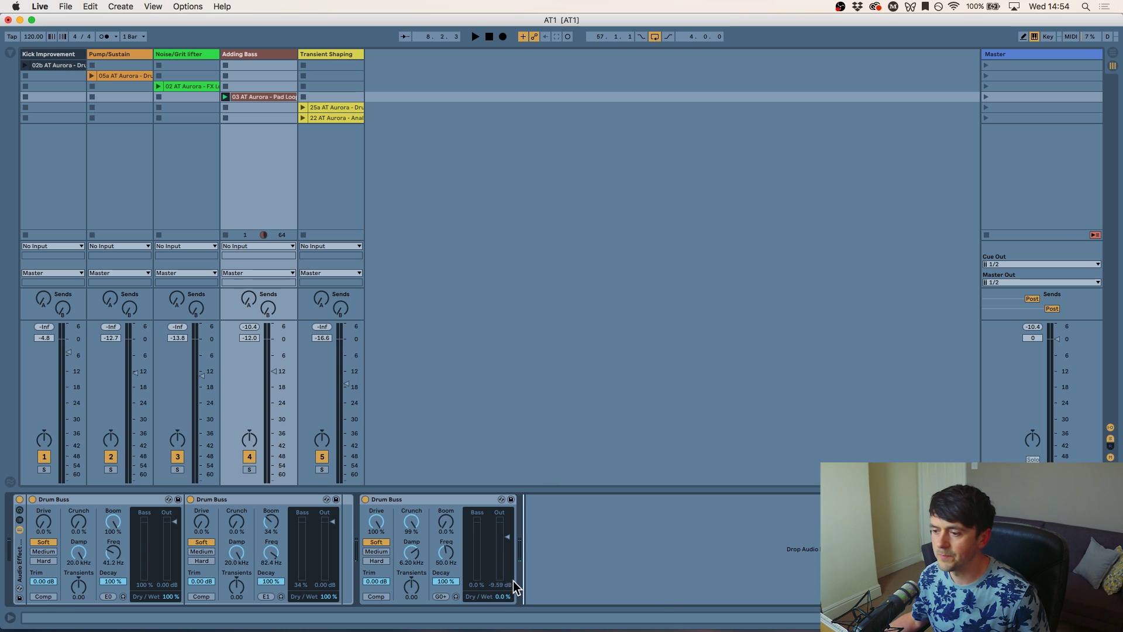
- Play the pad loop and blend in the third Drum Buss, settling its Dry/Wet at 43%
{"action": "key", "text": "space"}
{"action": "left_click_drag", "start_coordinate": [504, 597], "coordinate": [503, 570]}
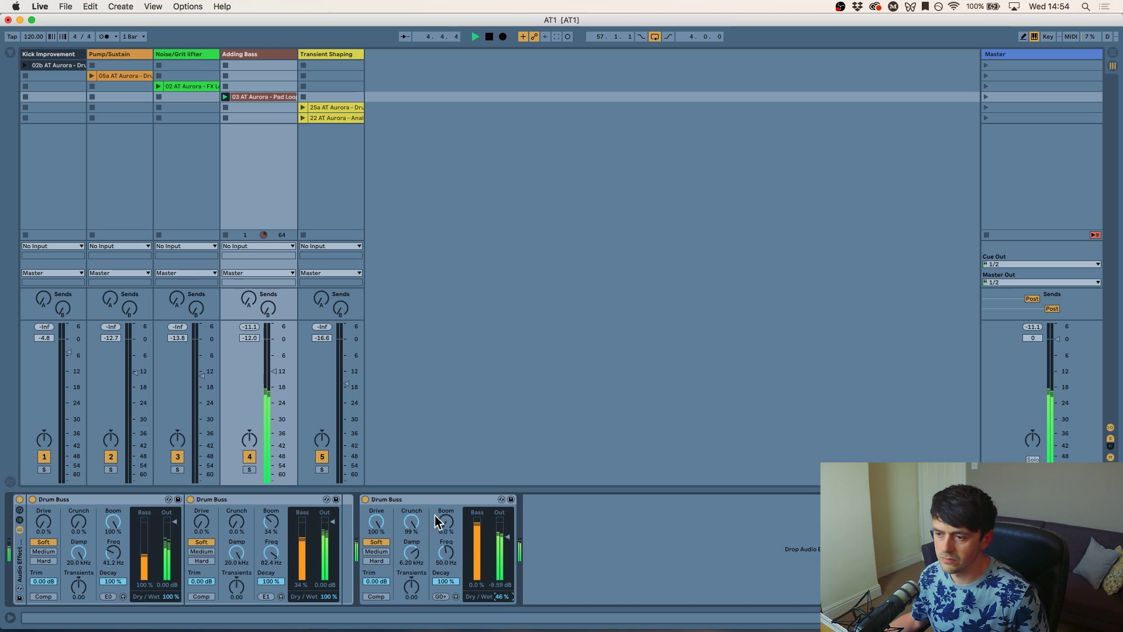
{"action": "left_click", "coordinate": [413, 499]}
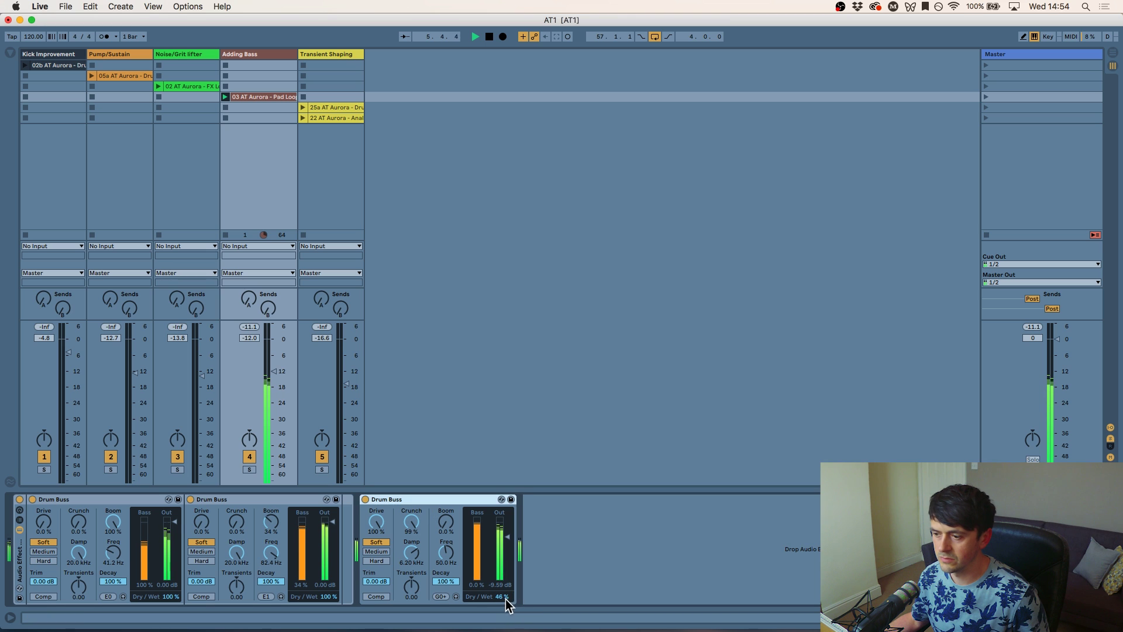
{"action": "left_click_drag", "start_coordinate": [502, 595], "coordinate": [502, 598]}
{"action": "key", "text": "space"}
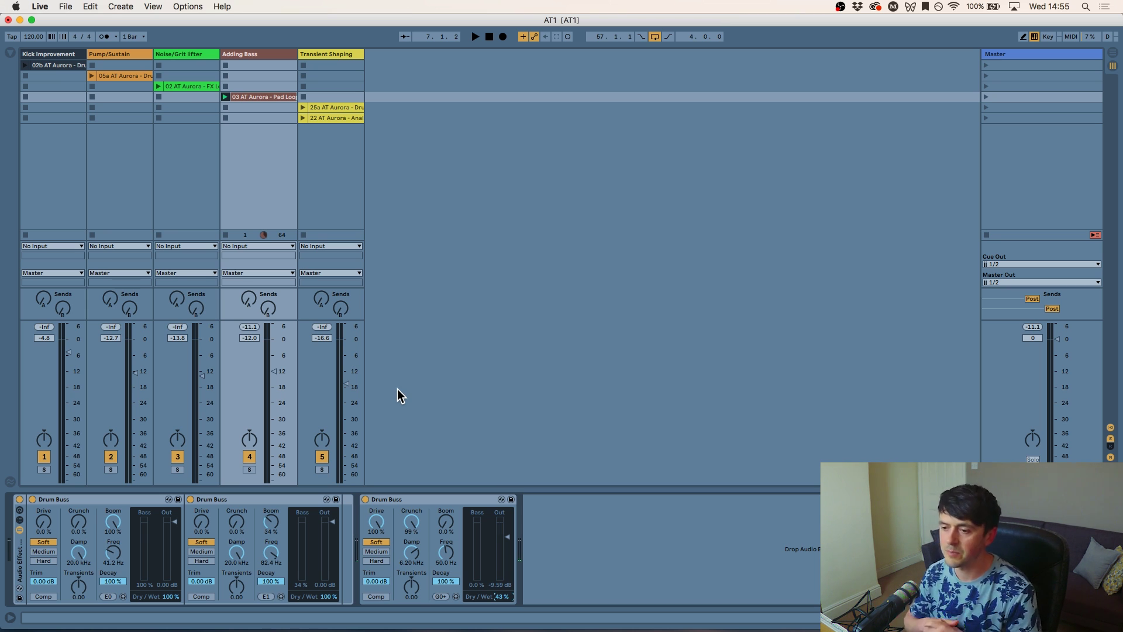
- Stop the pad loop clip and select the Transient Shaping track to bring up its Drum Buss
{"action": "left_click", "coordinate": [226, 107]}
{"action": "left_click", "coordinate": [326, 55]}
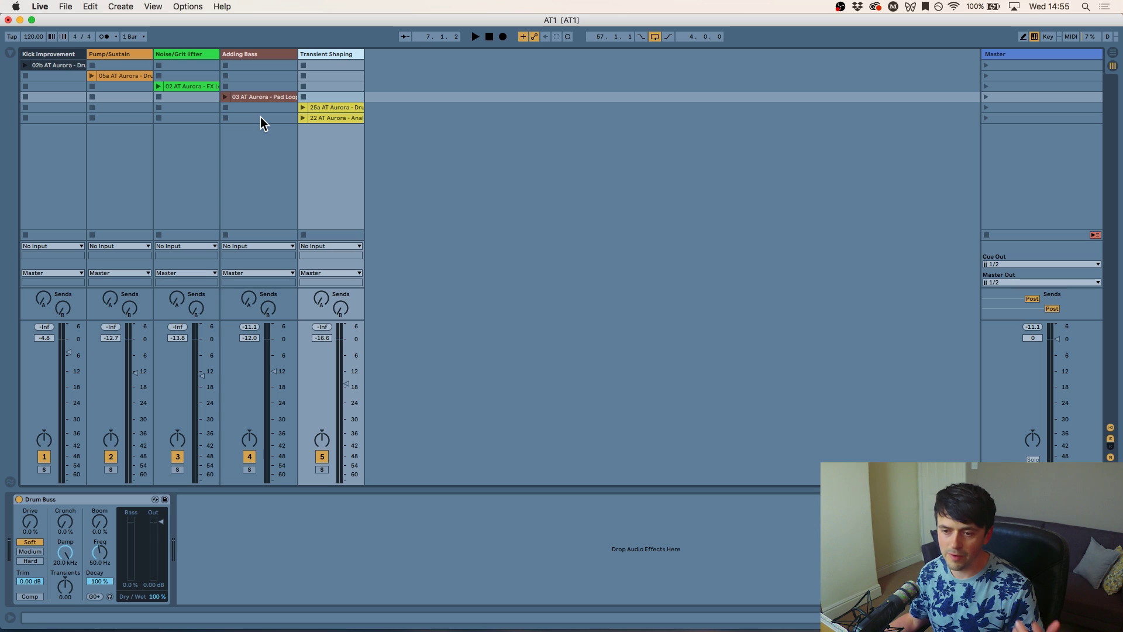
{"action": "left_click", "coordinate": [92, 499]}
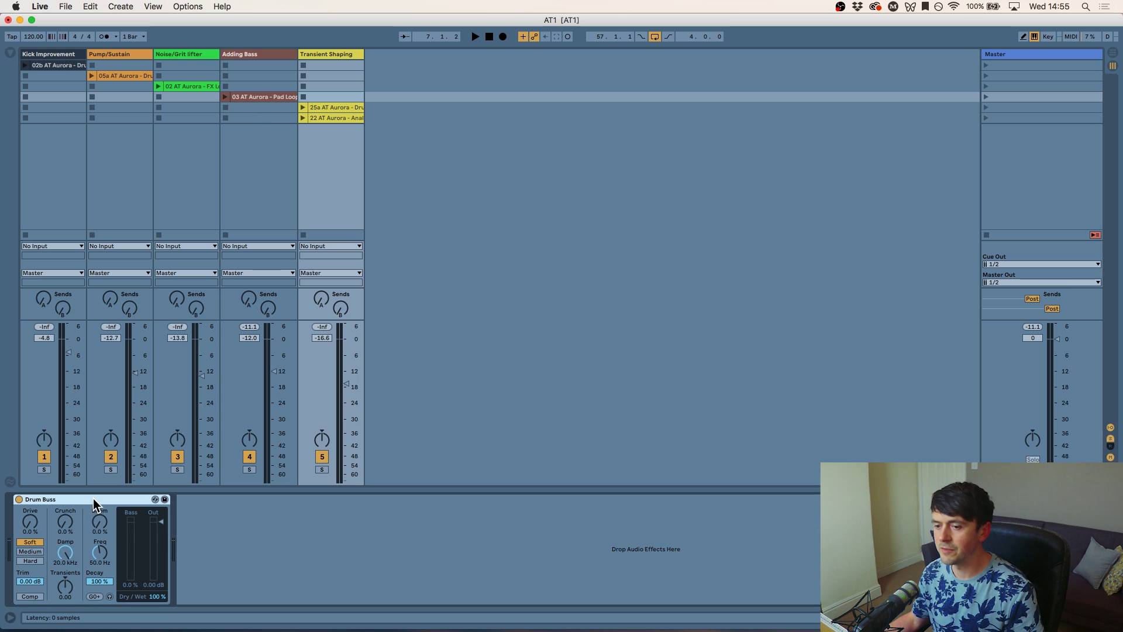
{"action": "left_click", "coordinate": [29, 519]}
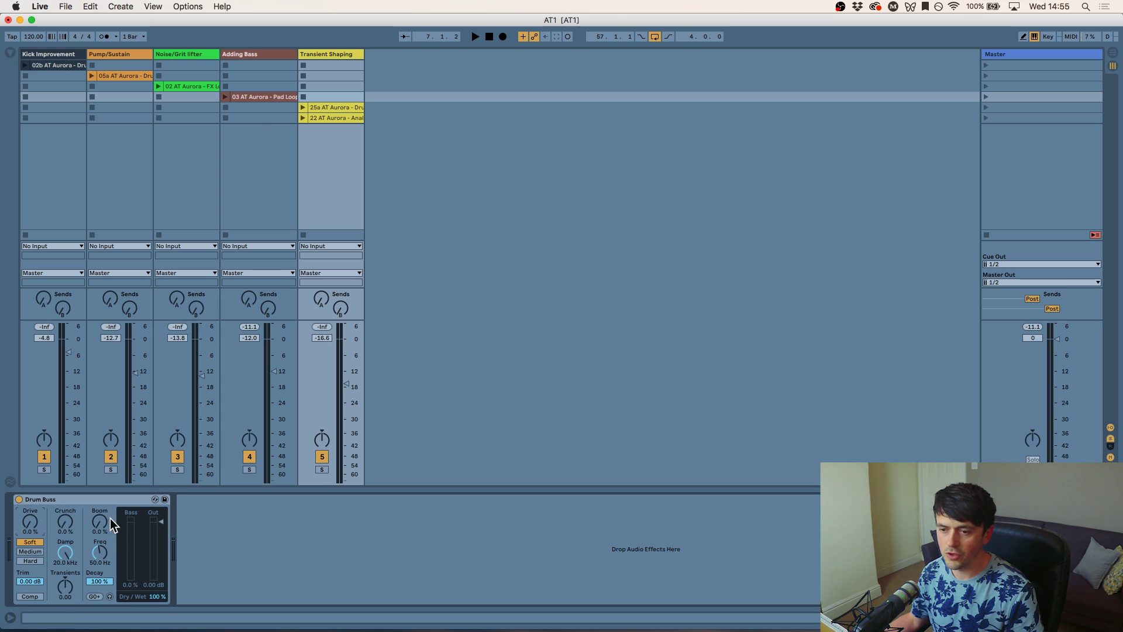
{"action": "left_click", "coordinate": [28, 524]}
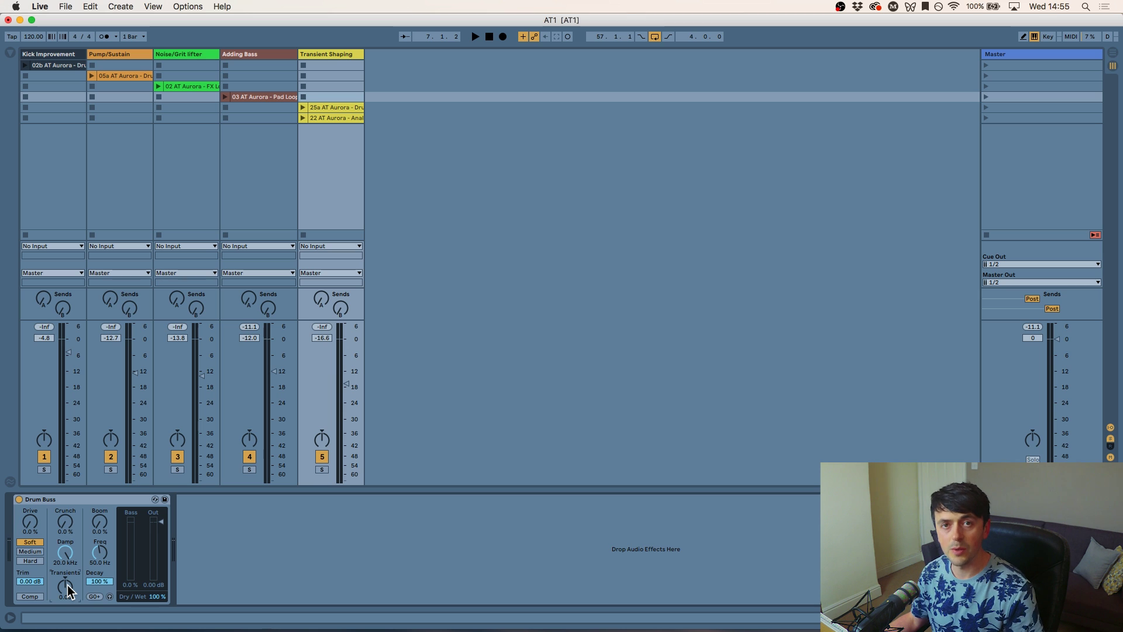
- Widen the Transient Shaping track until the names of its drum loop and analog perc loop clips are fully readable
{"action": "left_click", "coordinate": [329, 108]}
{"action": "left_click", "coordinate": [334, 120]}
{"action": "left_click_drag", "start_coordinate": [361, 57], "coordinate": [417, 57]}
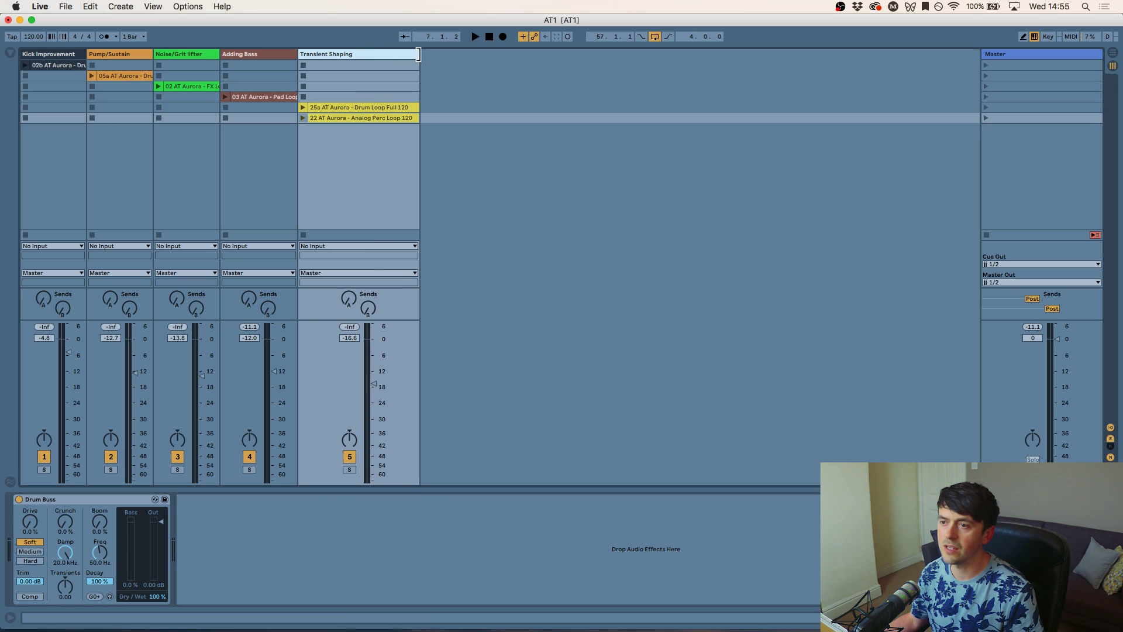
{"action": "left_click", "coordinate": [369, 119]}
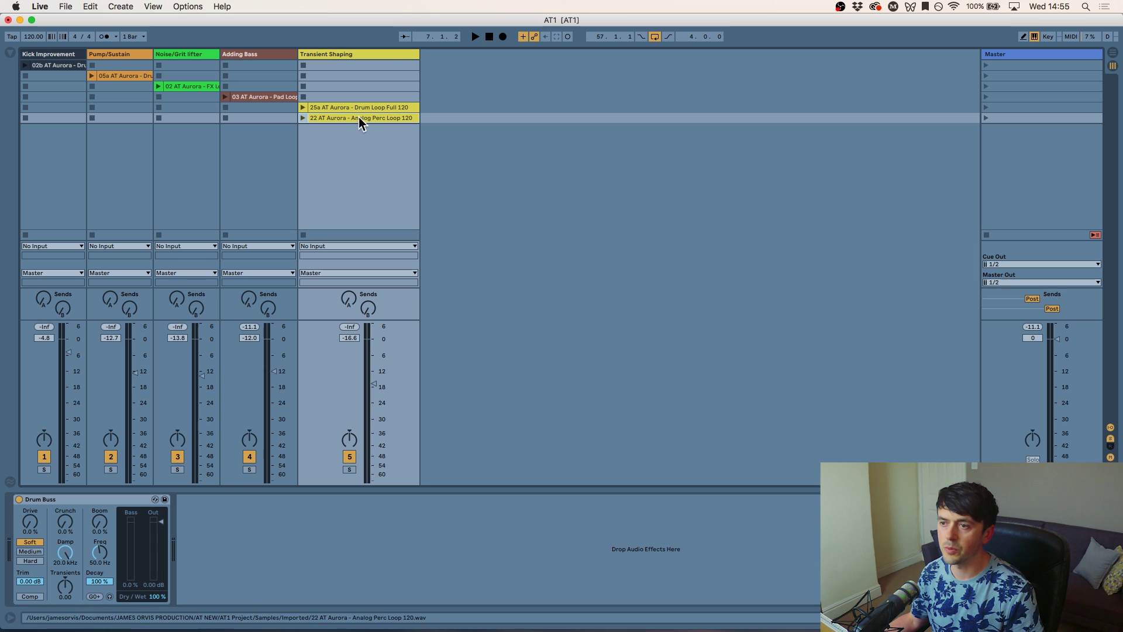
{"action": "left_click", "coordinate": [339, 108]}
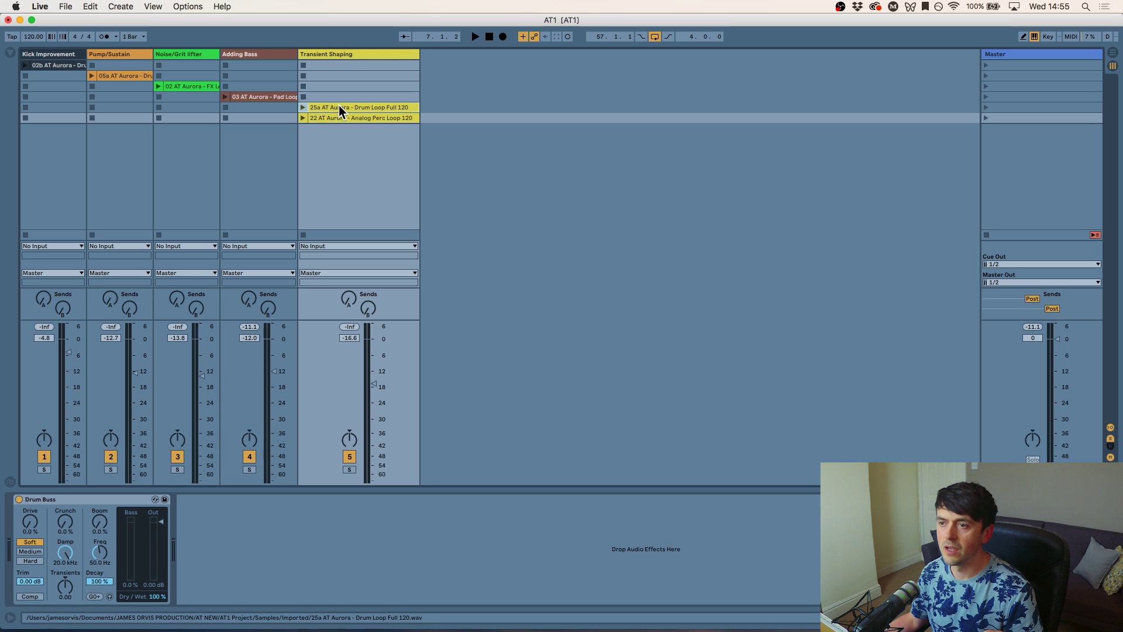
- Audition the Drum Loop Full clip while raising the Drum Buss Transients to 1.00, and reset Transients to 0.00
{"action": "left_click", "coordinate": [303, 107]}
{"action": "mouse_move", "coordinate": [70, 586]}
{"action": "left_mouse_down"}
{"action": "mouse_move", "coordinate": [70, 608]}
{"action": "mouse_move", "coordinate": [70, 560]}
{"action": "mouse_move", "coordinate": [66, 593]}
{"action": "left_mouse_up"}
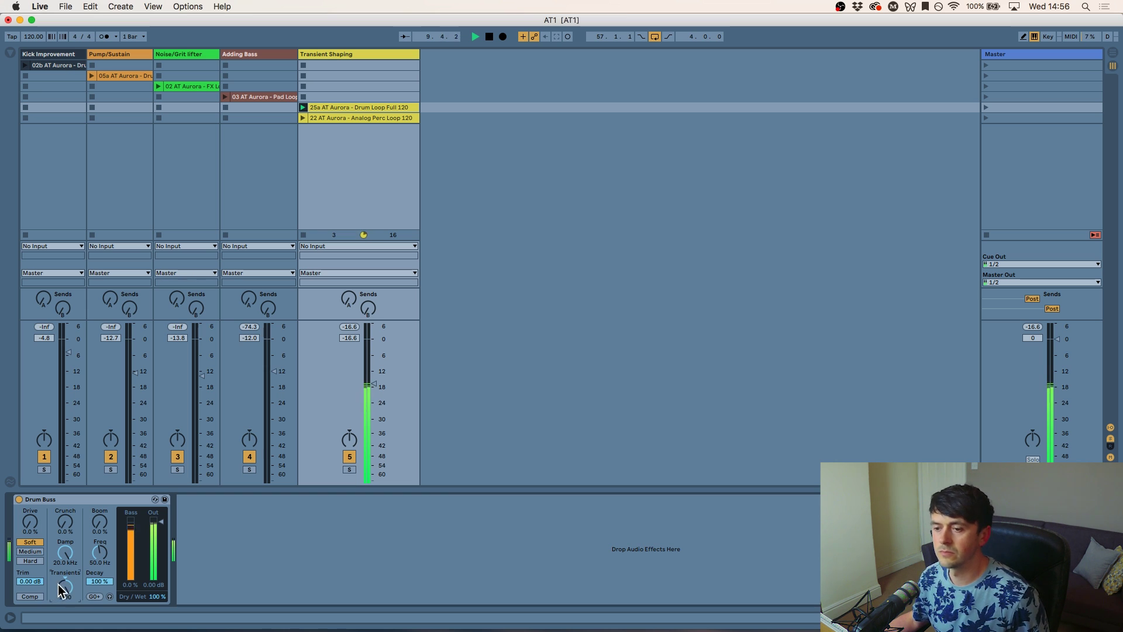
{"action": "key", "text": "space"}
{"action": "left_click_drag", "start_coordinate": [63, 585], "coordinate": [65, 556]}
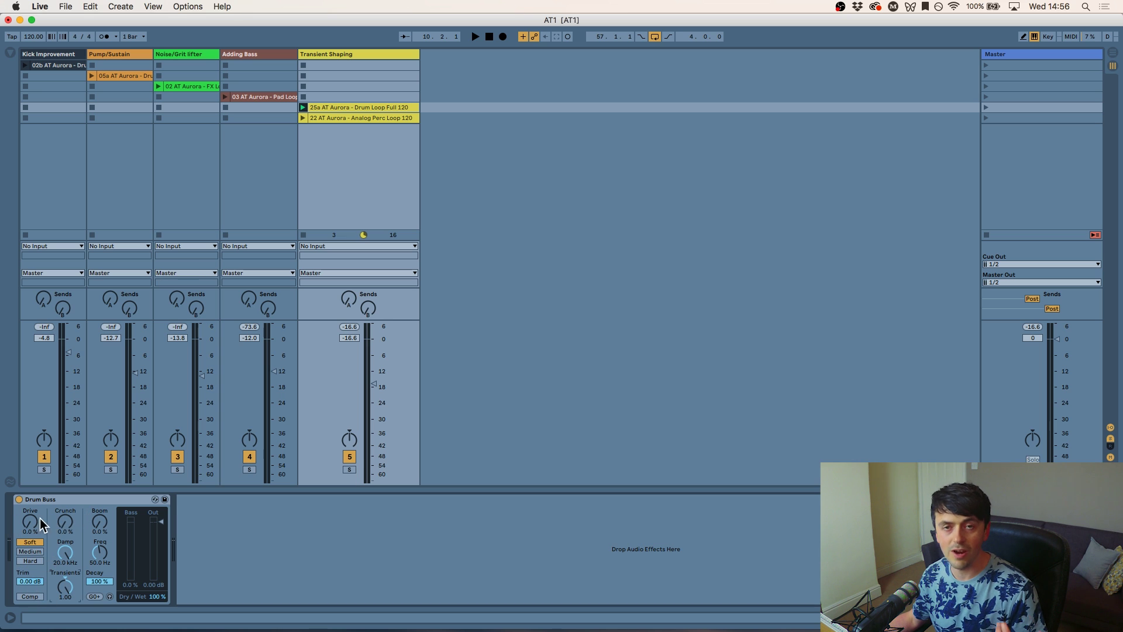
{"action": "left_click_drag", "start_coordinate": [69, 588], "coordinate": [69, 595]}
{"action": "key", "text": "BackSpace"}
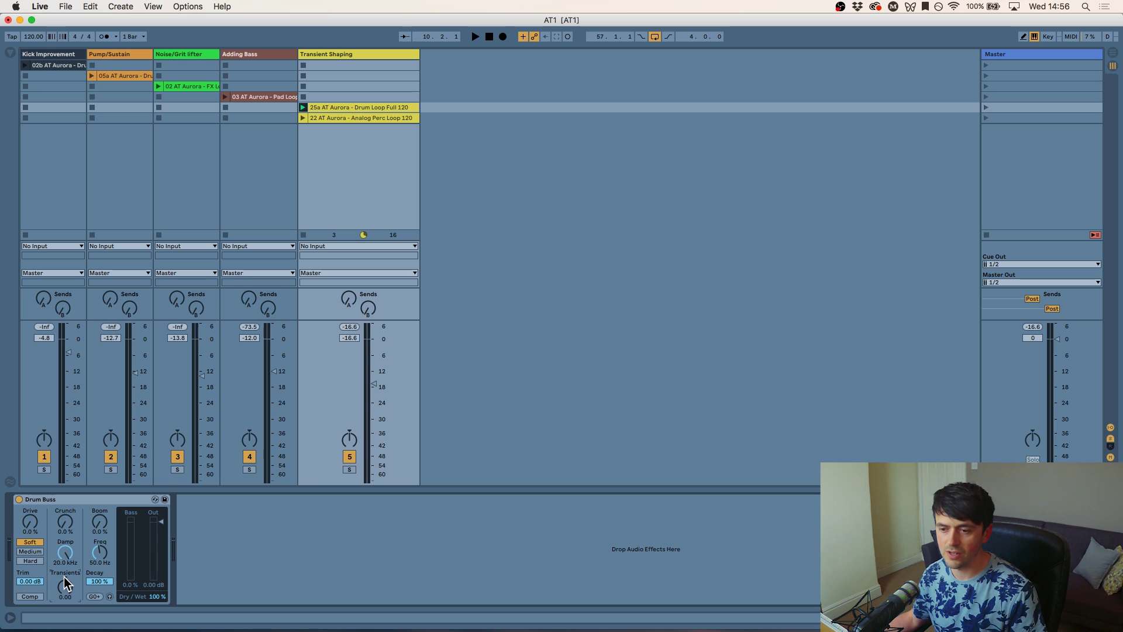
{"action": "key", "text": "BackSpace"}
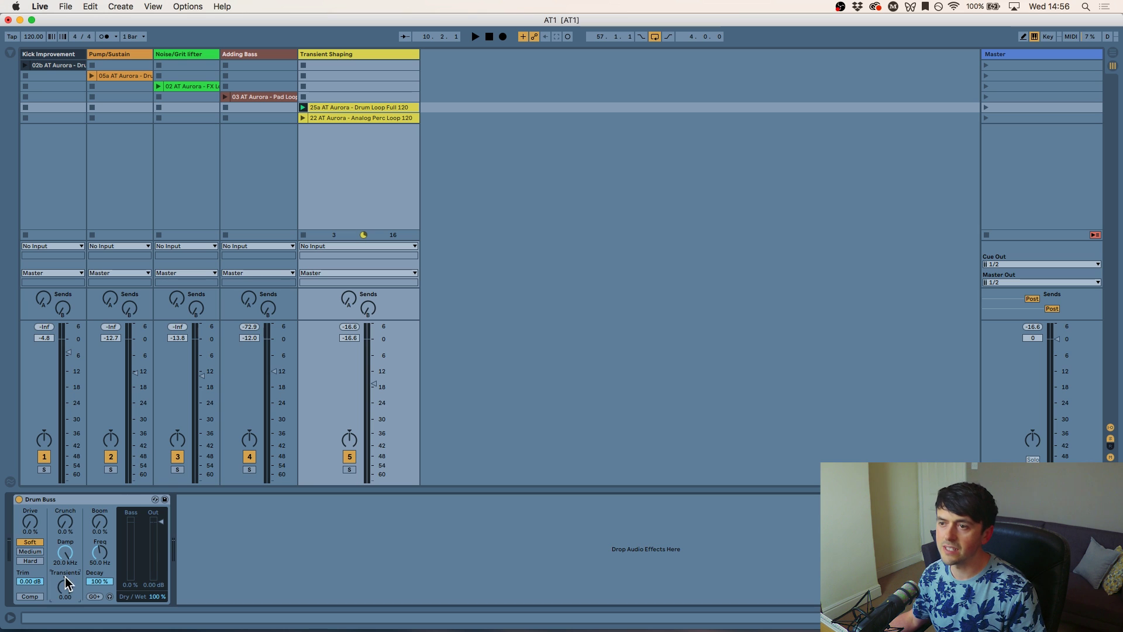
- Play the Analog Perc Loop clip with neutral Transients, and audition it again with Transients raised to 0.95
{"action": "left_click", "coordinate": [370, 119]}
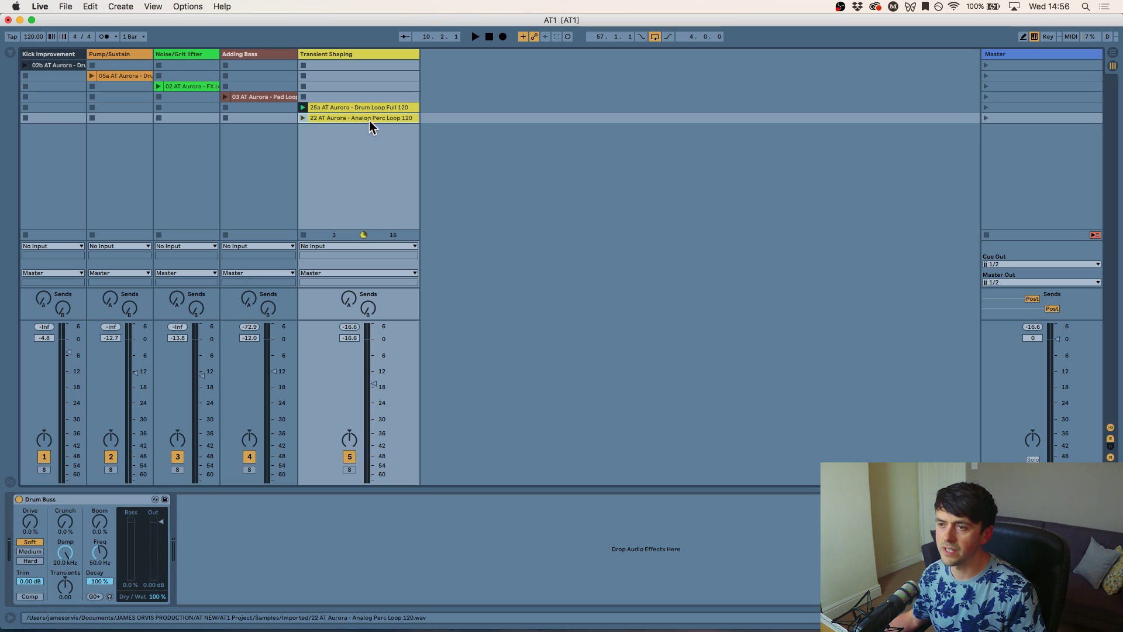
{"action": "left_click", "coordinate": [303, 118]}
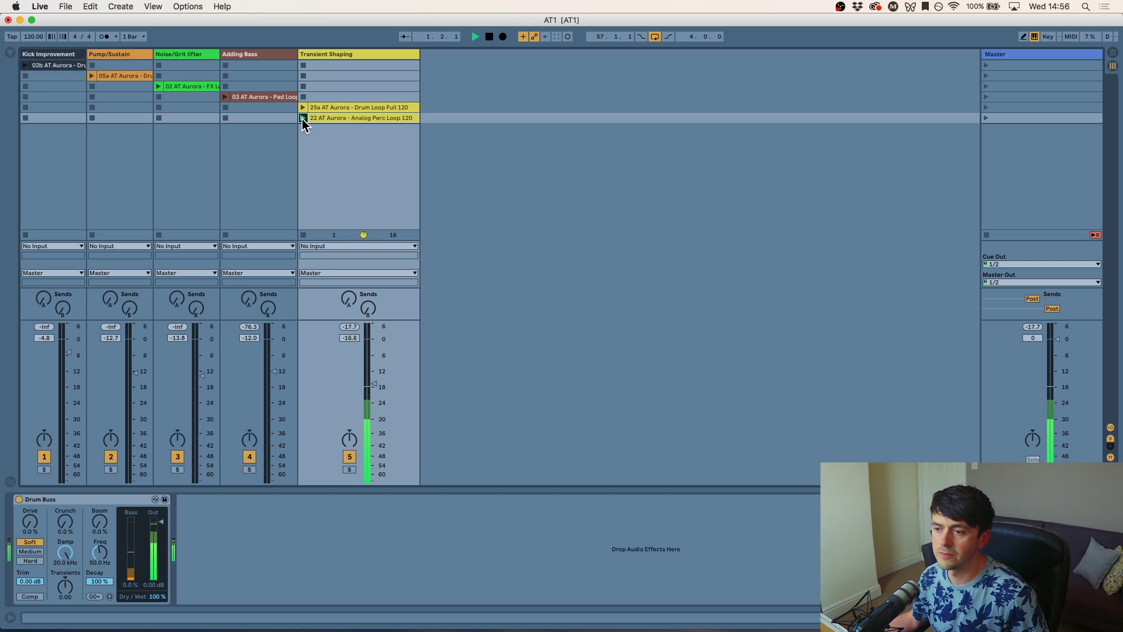
{"action": "key", "text": "space"}
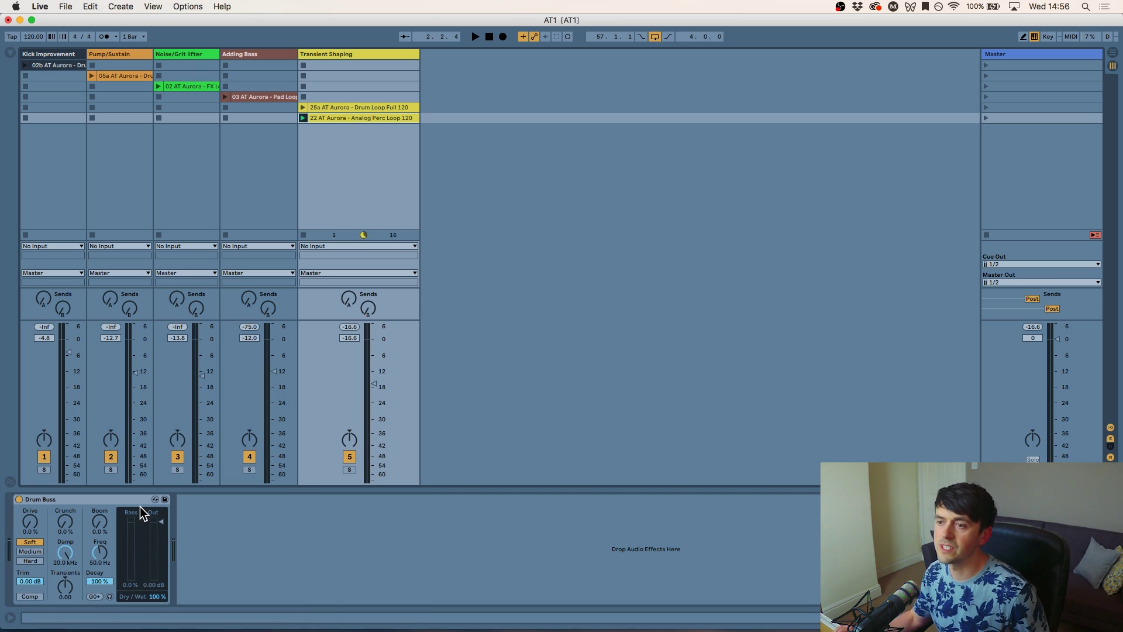
{"action": "key", "text": "space"}
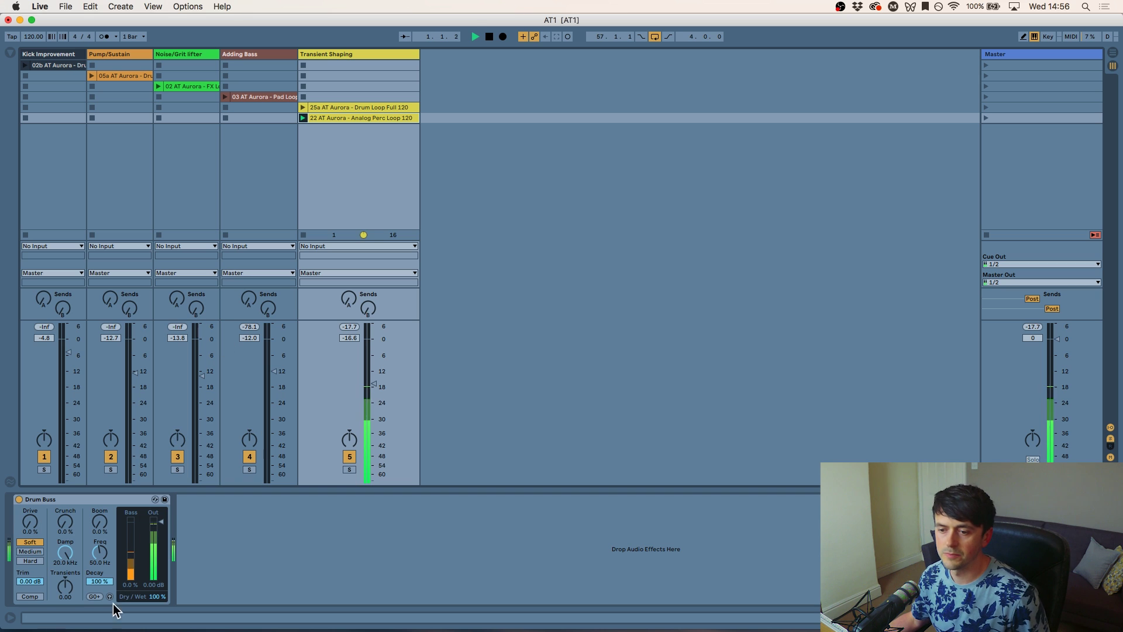
{"action": "mouse_move", "coordinate": [65, 586]}
{"action": "left_mouse_down"}
{"action": "mouse_move", "coordinate": [60, 599]}
{"action": "mouse_move", "coordinate": [61, 567]}
{"action": "mouse_move", "coordinate": [64, 584]}
{"action": "left_mouse_up"}
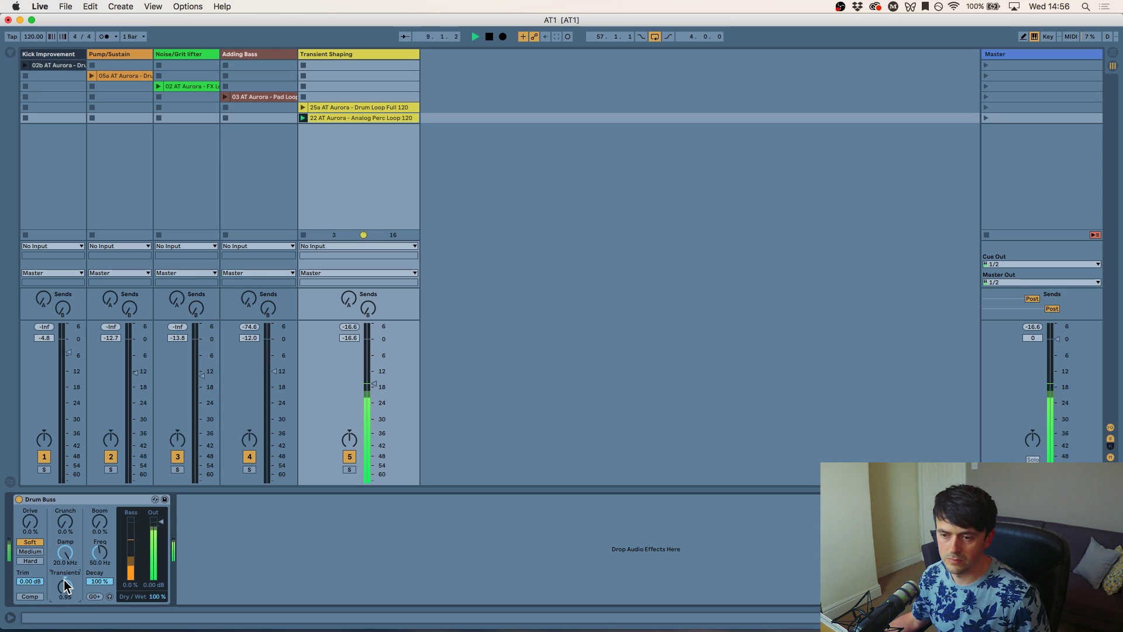
{"action": "key", "text": "space"}
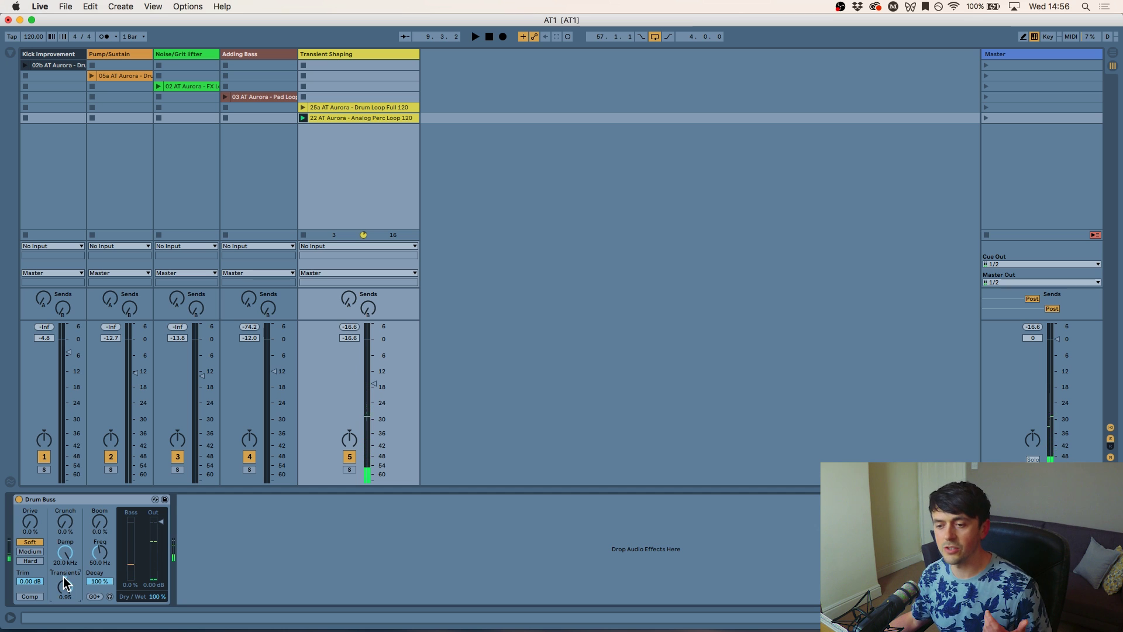
- Reset the Drum Buss Transients, and play the Analog Perc Loop with Transients lowered to -1.00
{"action": "double_click", "coordinate": [65, 582]}
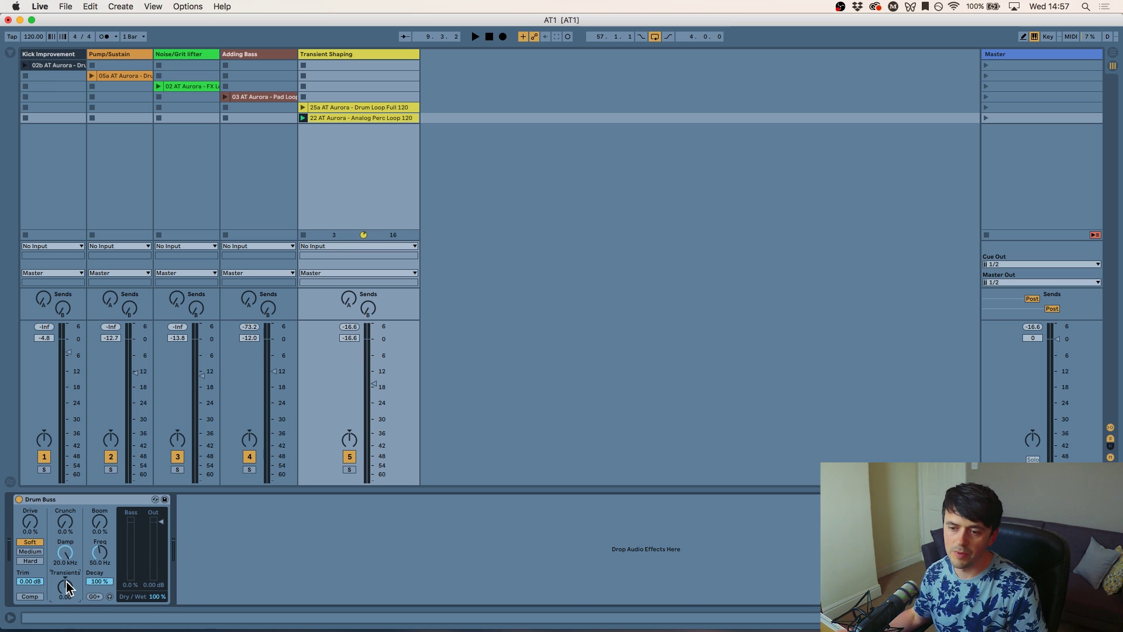
{"action": "left_click_drag", "start_coordinate": [66, 585], "coordinate": [68, 588]}
{"action": "key", "text": "space"}
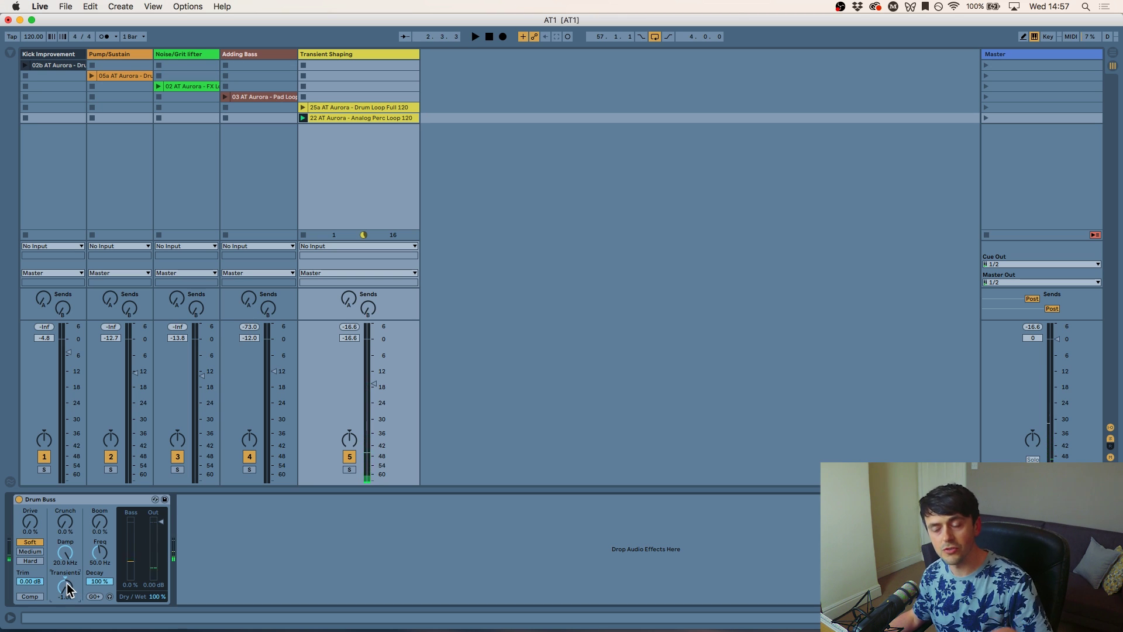
{"action": "key", "text": "space"}
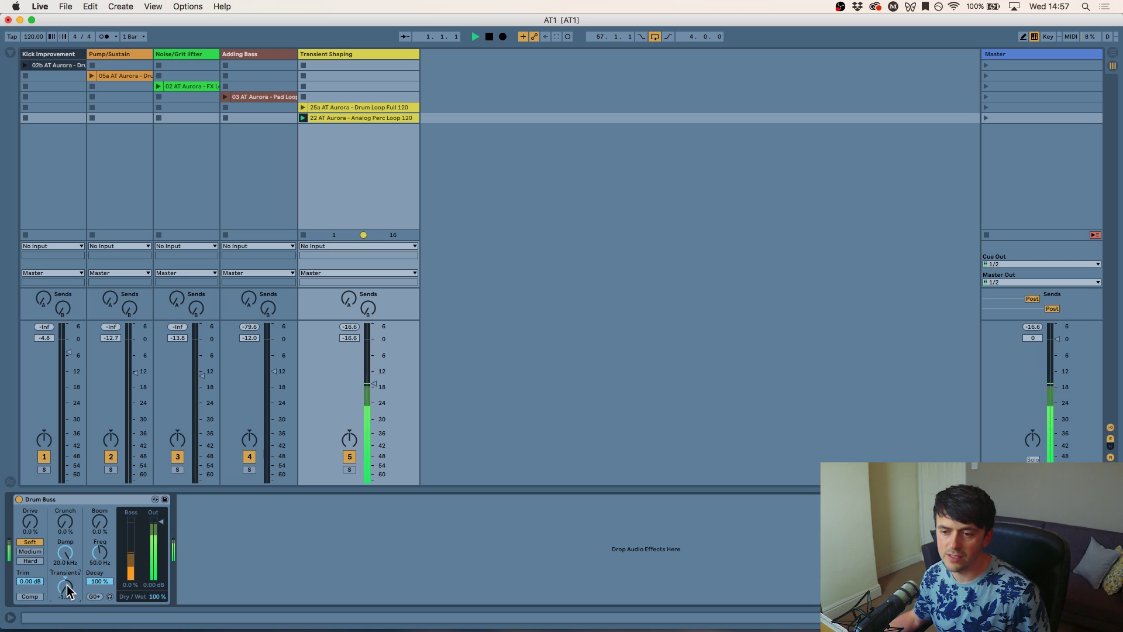
{"action": "mouse_move", "coordinate": [68, 590]}
{"action": "left_mouse_down"}
{"action": "mouse_move", "coordinate": [68, 483]}
{"action": "mouse_move", "coordinate": [68, 600]}
{"action": "left_mouse_up"}
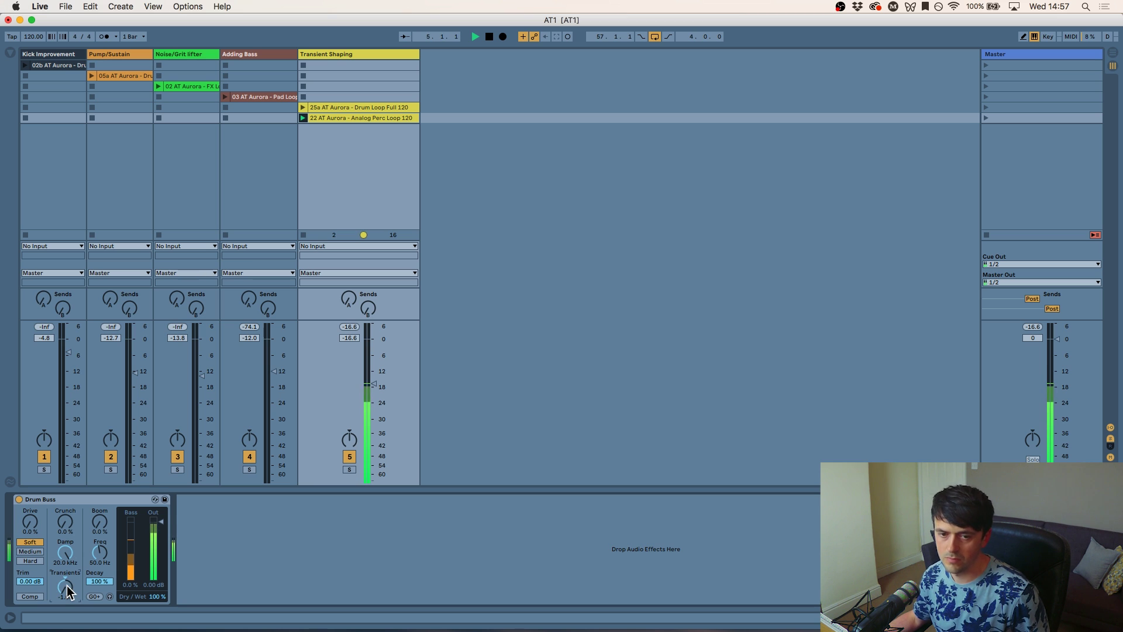
{"action": "key", "text": "space"}
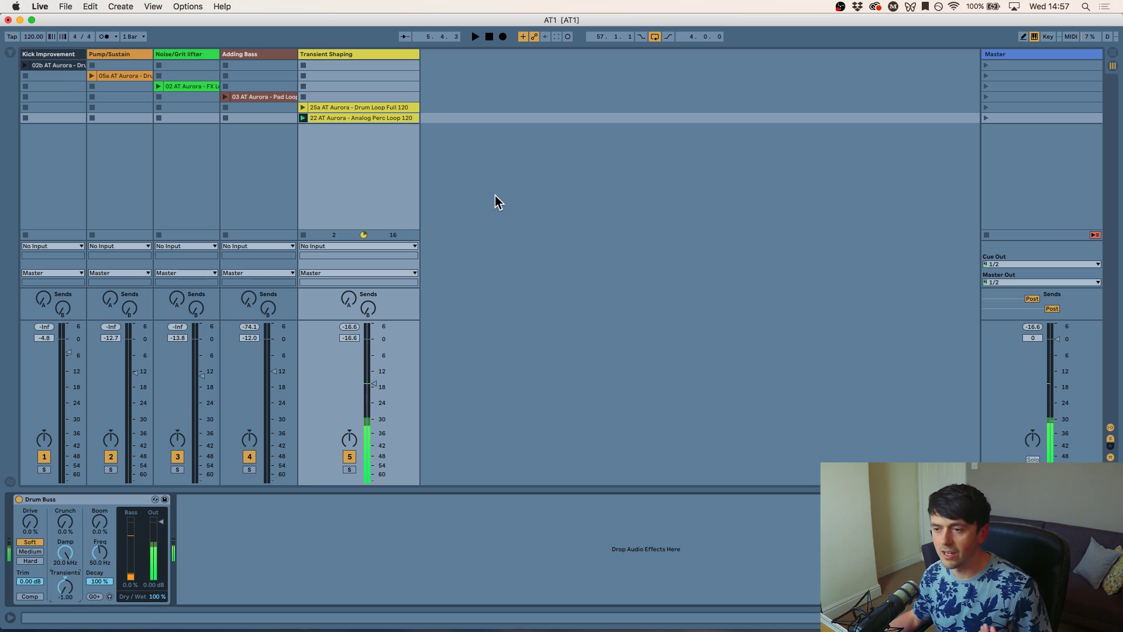